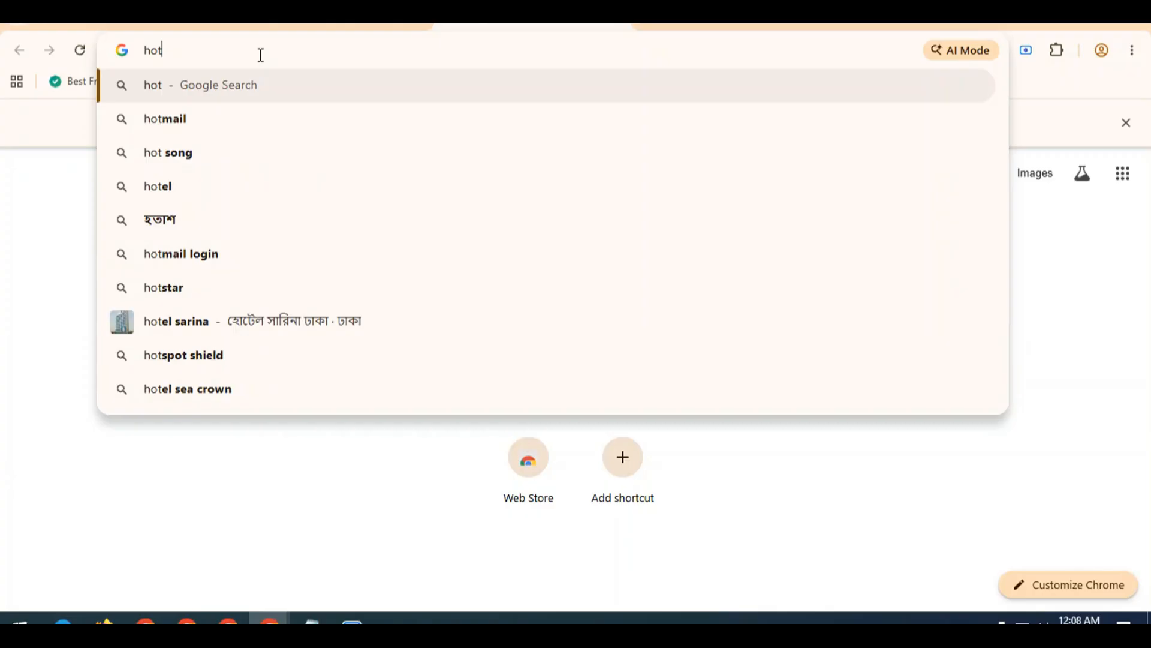
Step: Search Google for 'hotspot shield', then refine the query to 'hotspot shield 7 days trial'
text(s)
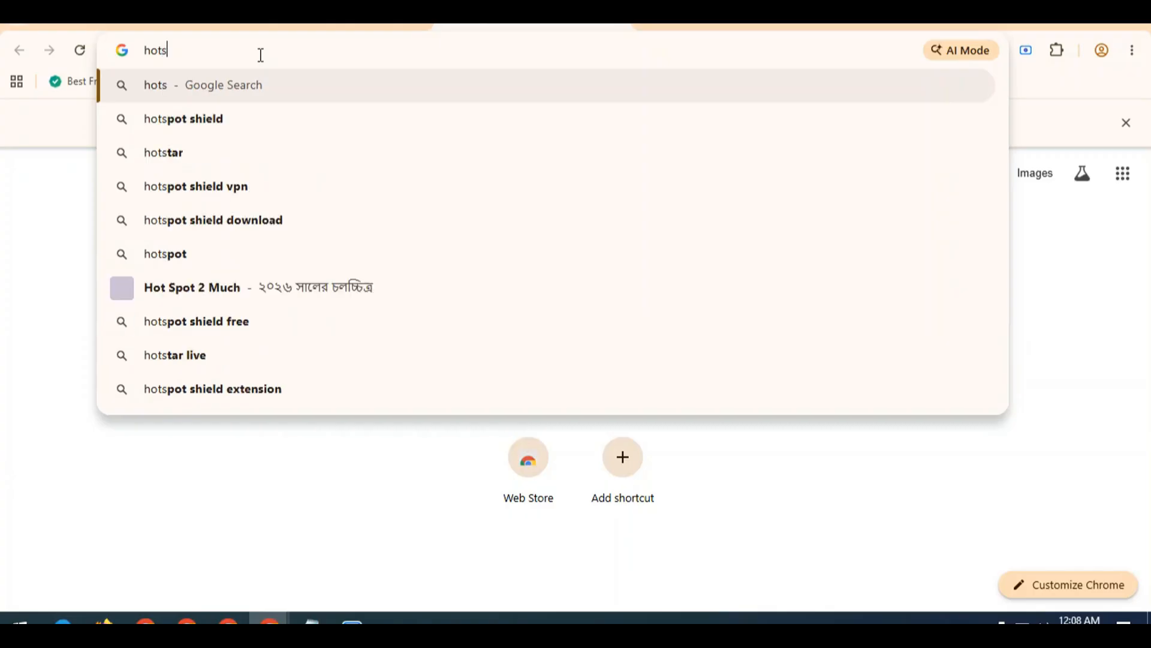
text(po)
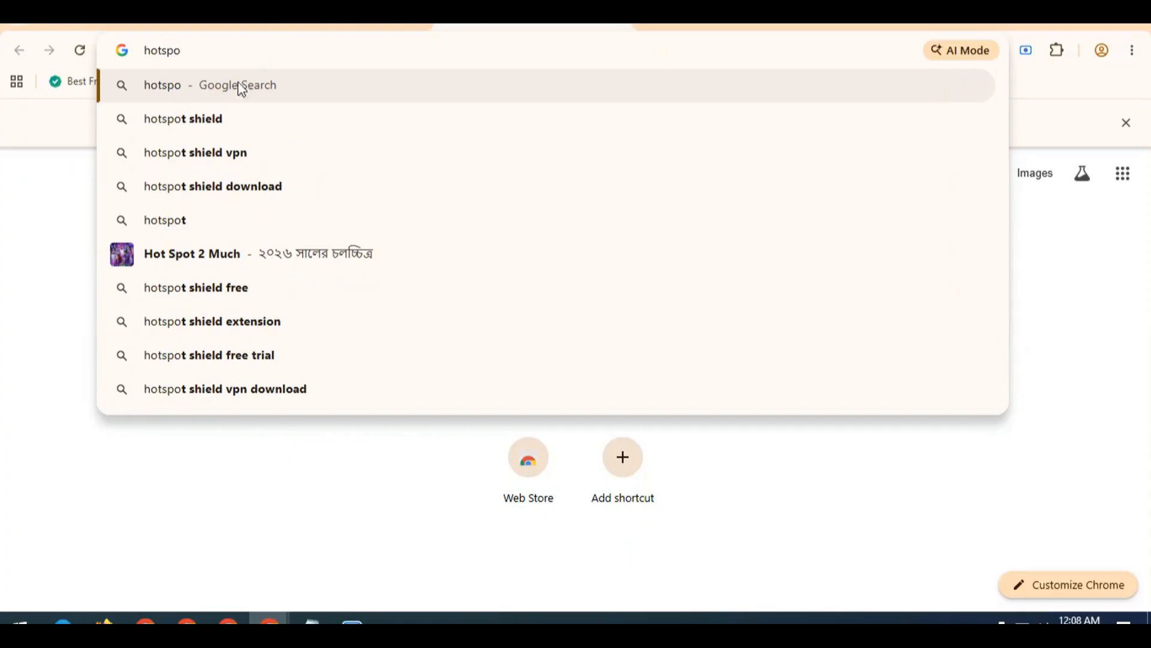
click(215, 119)
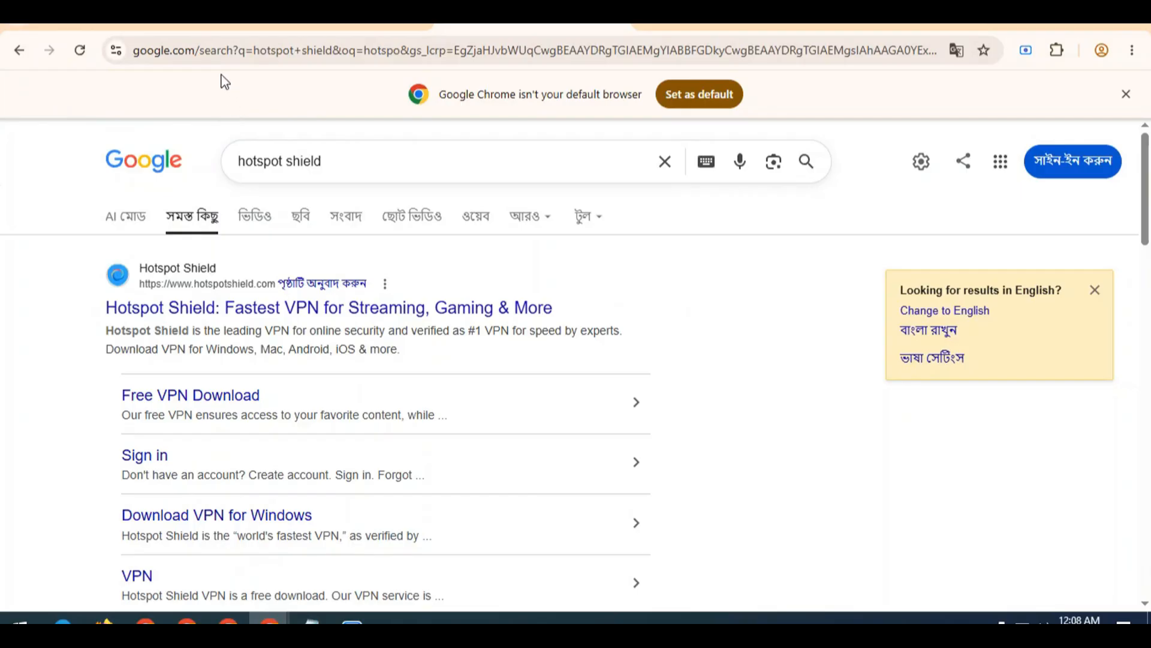
click(370, 171)
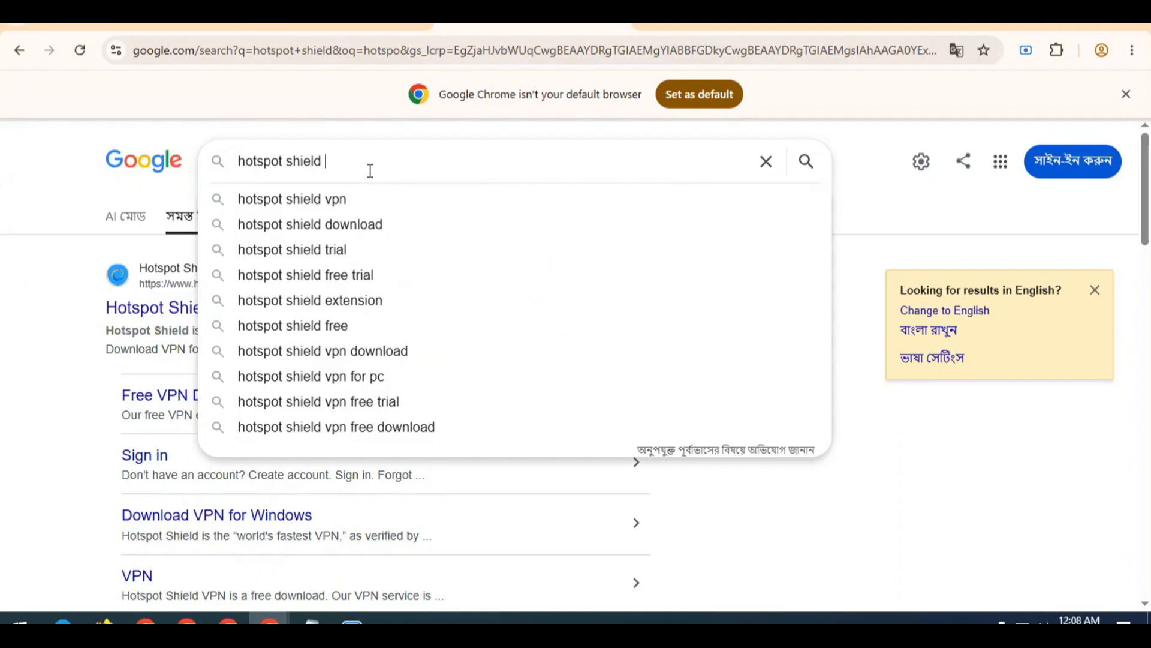
text(7 )
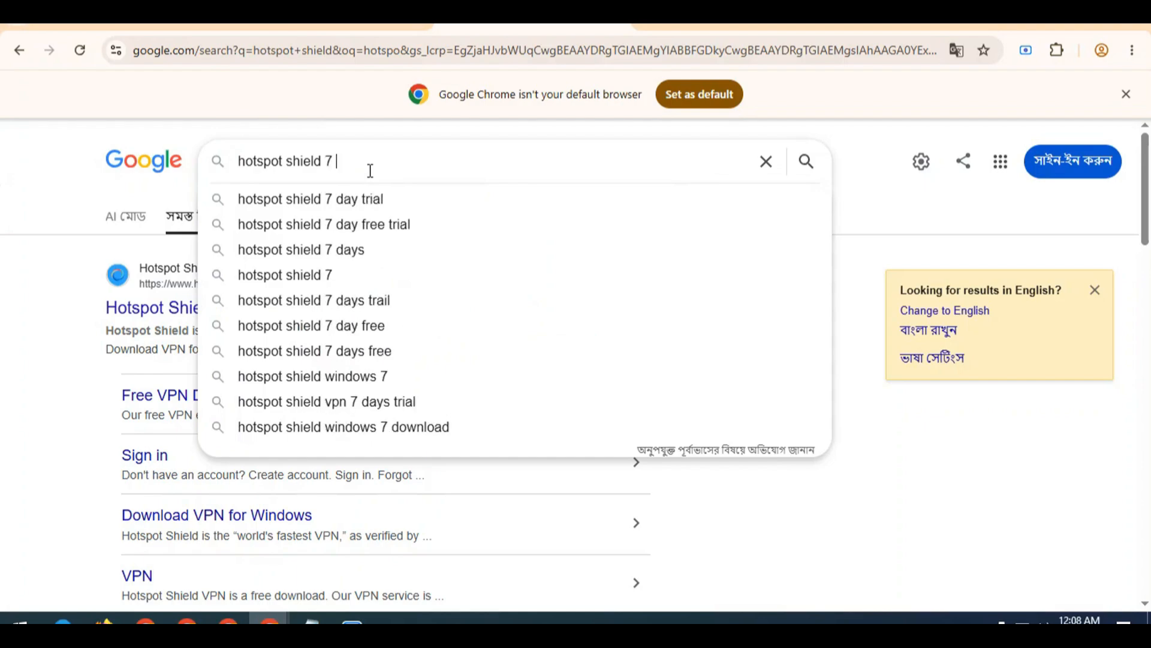
text(day)
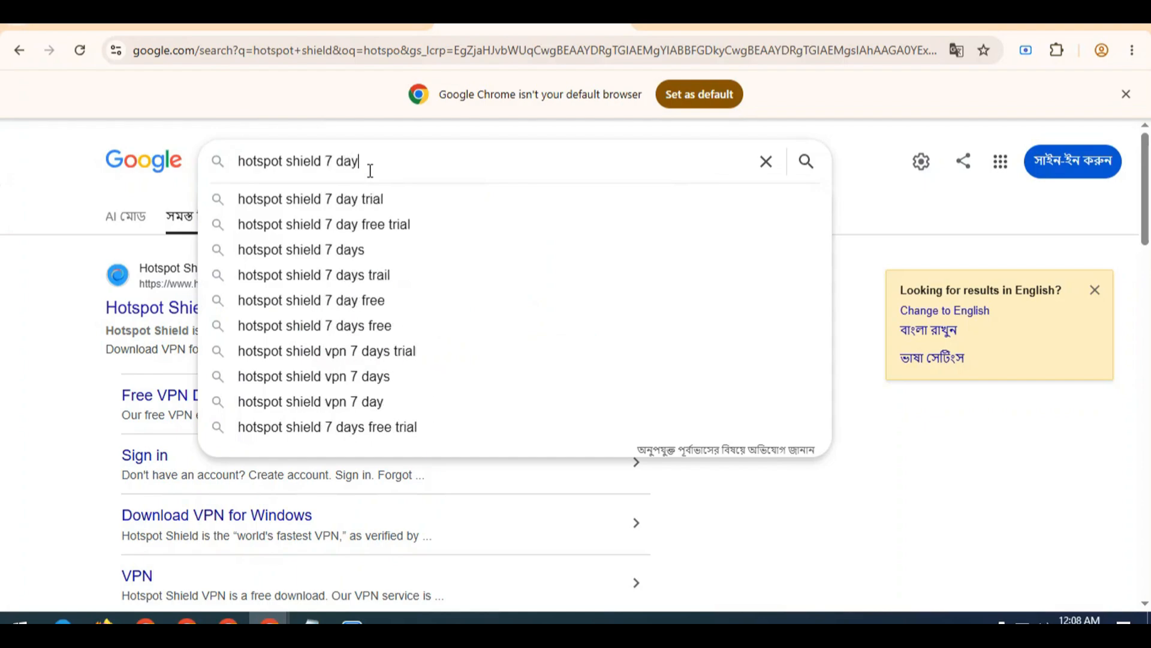
text(s)
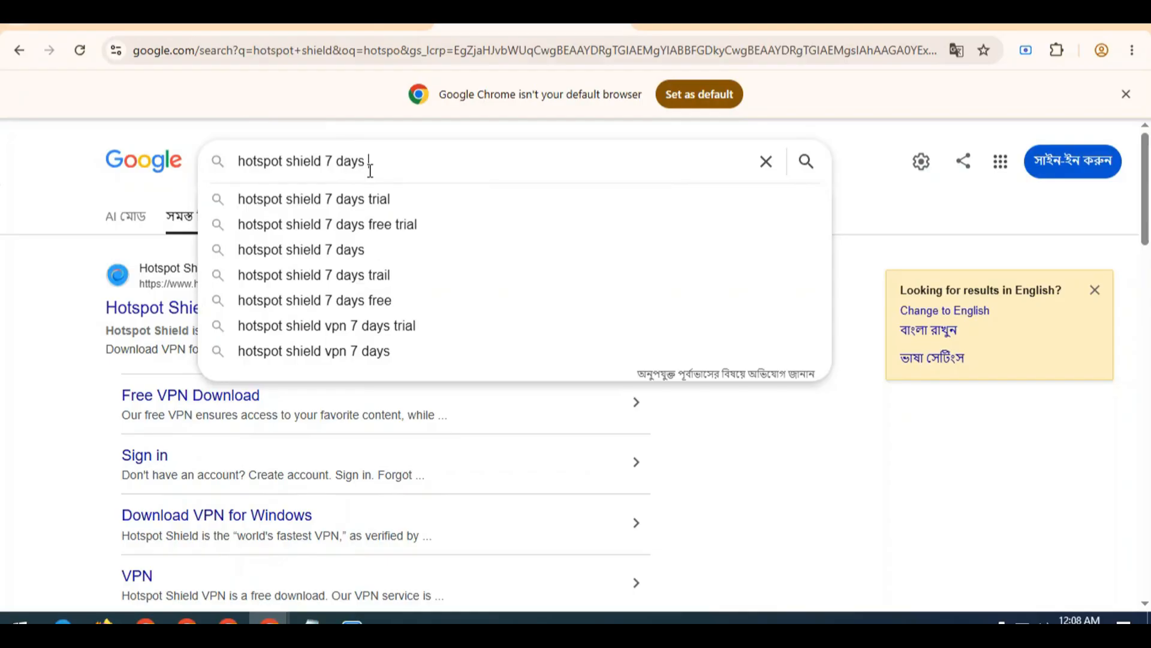
click(355, 201)
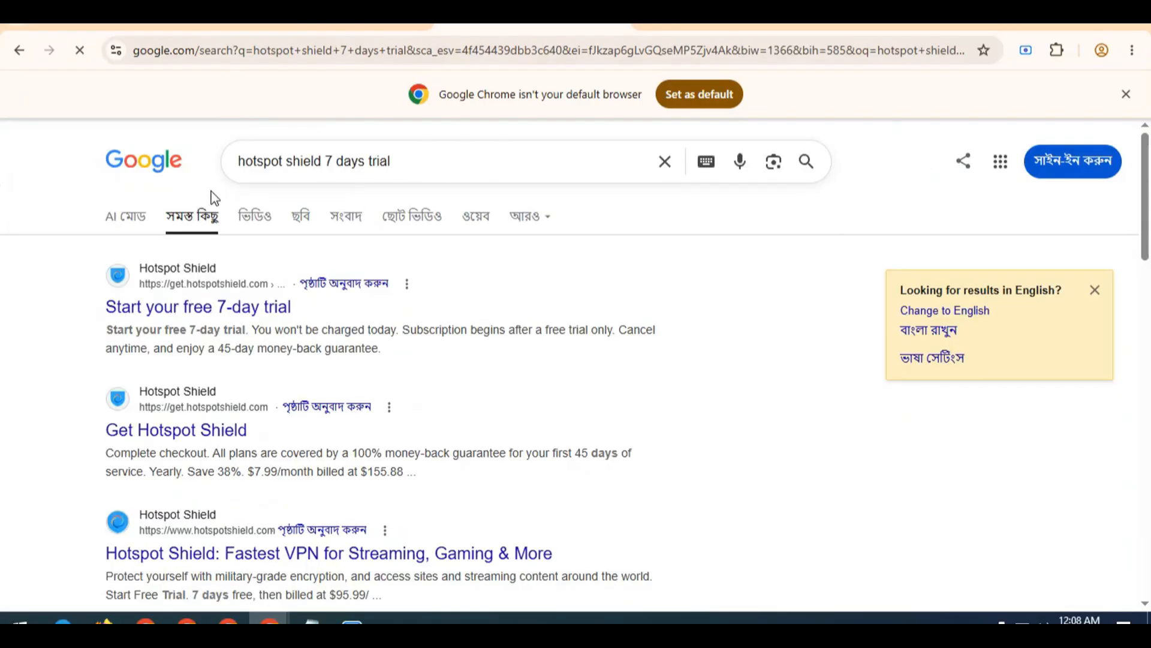
Step: Open Hotspot Shield's 'Start your free 7-day trial' page and a new blank tab beside it
click(209, 304)
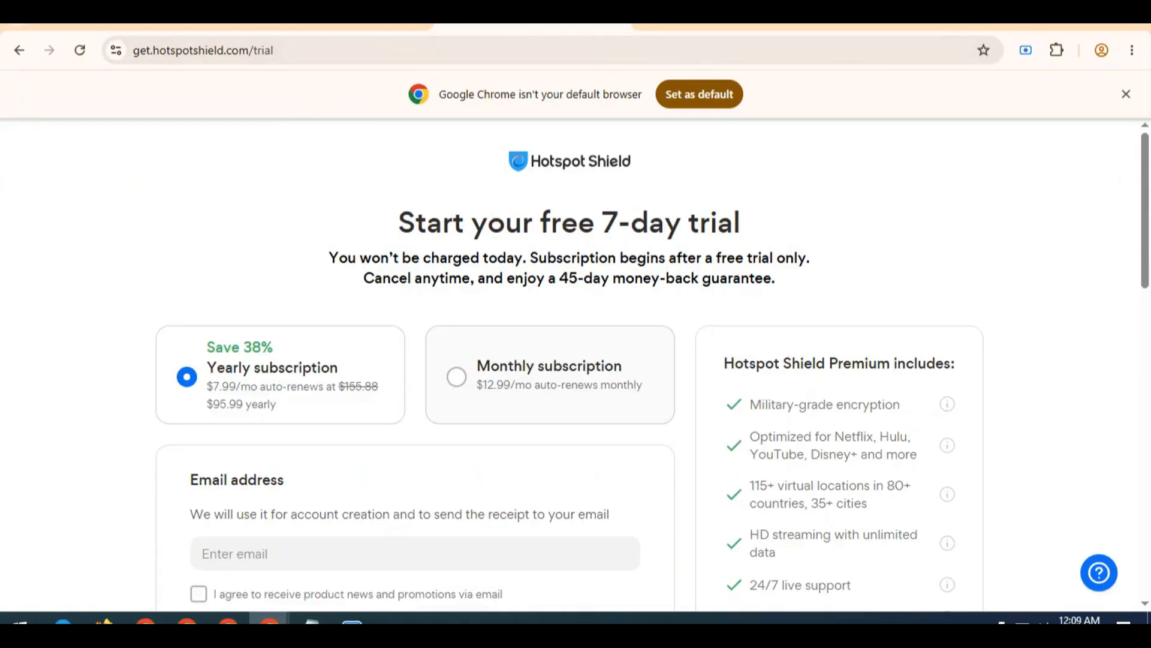
key(ctrl+t)
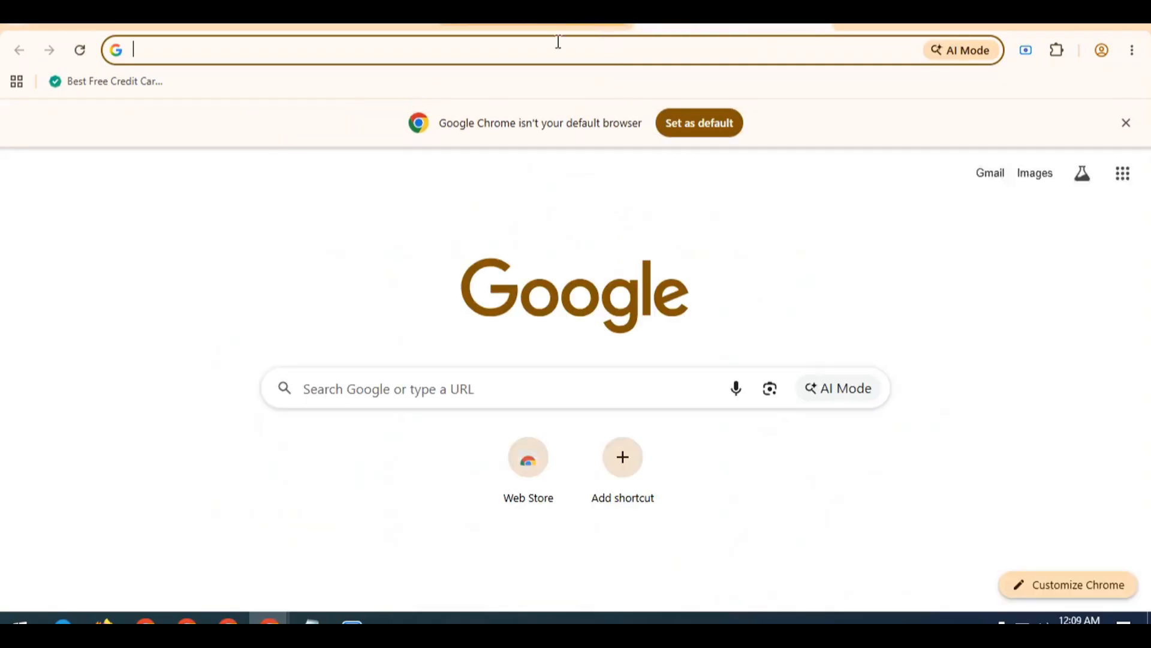
Step: Search Google for 'temp mail' and scroll to the disposable email services like temp-mail.io
click(250, 51)
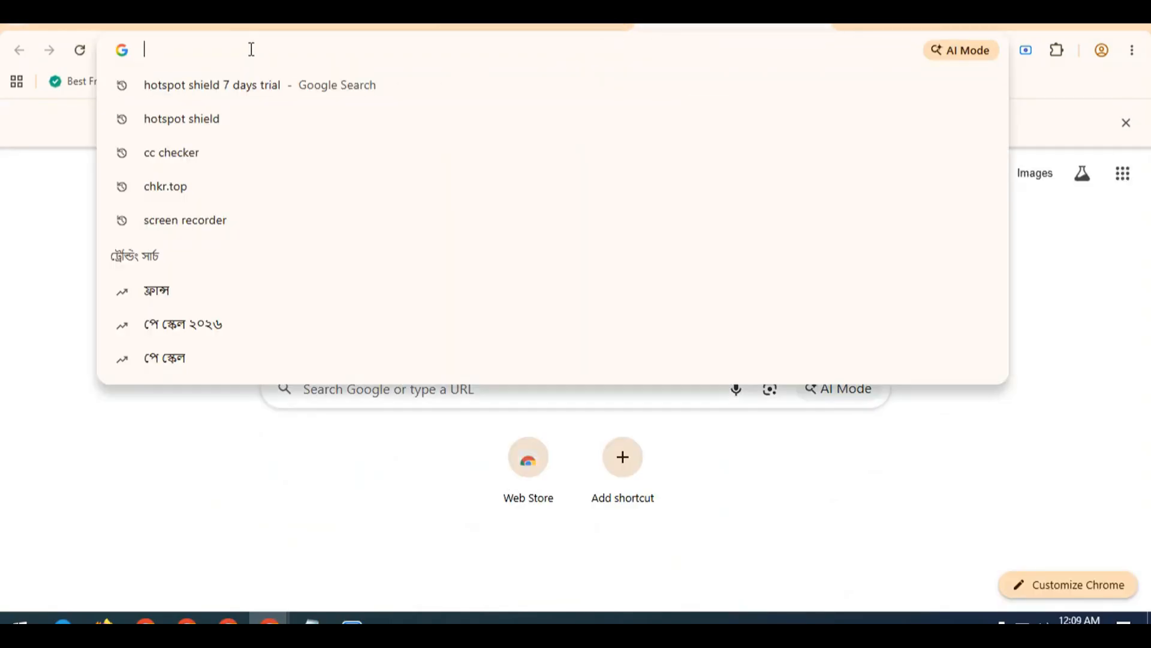
text(te)
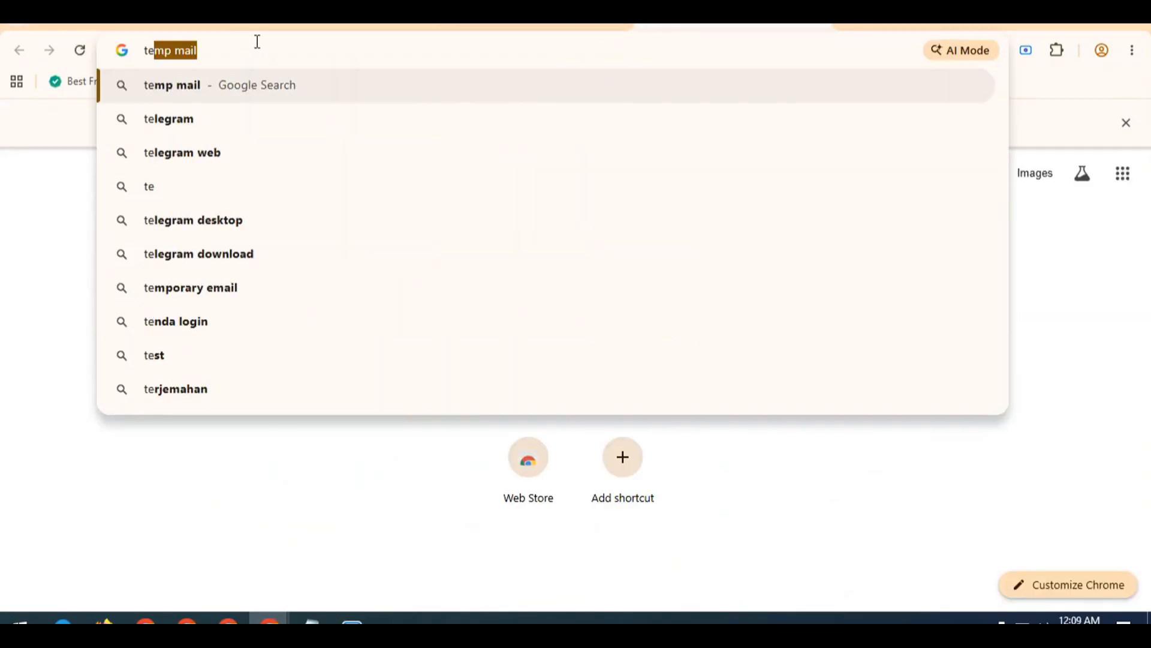
text(mp )
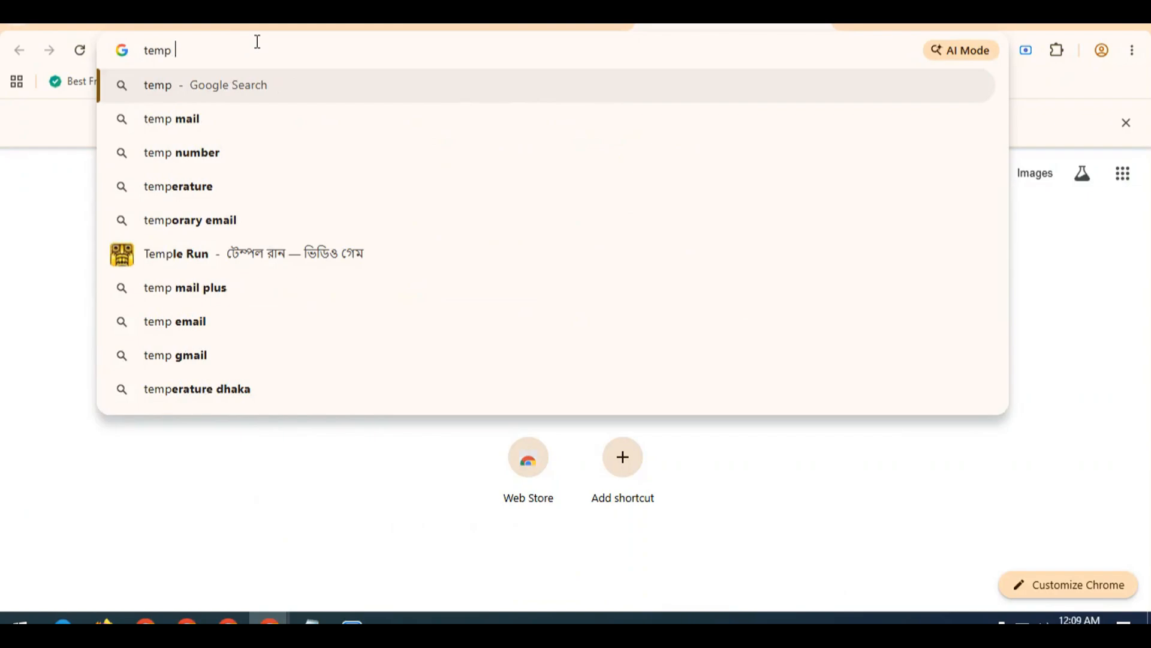
text(mai)
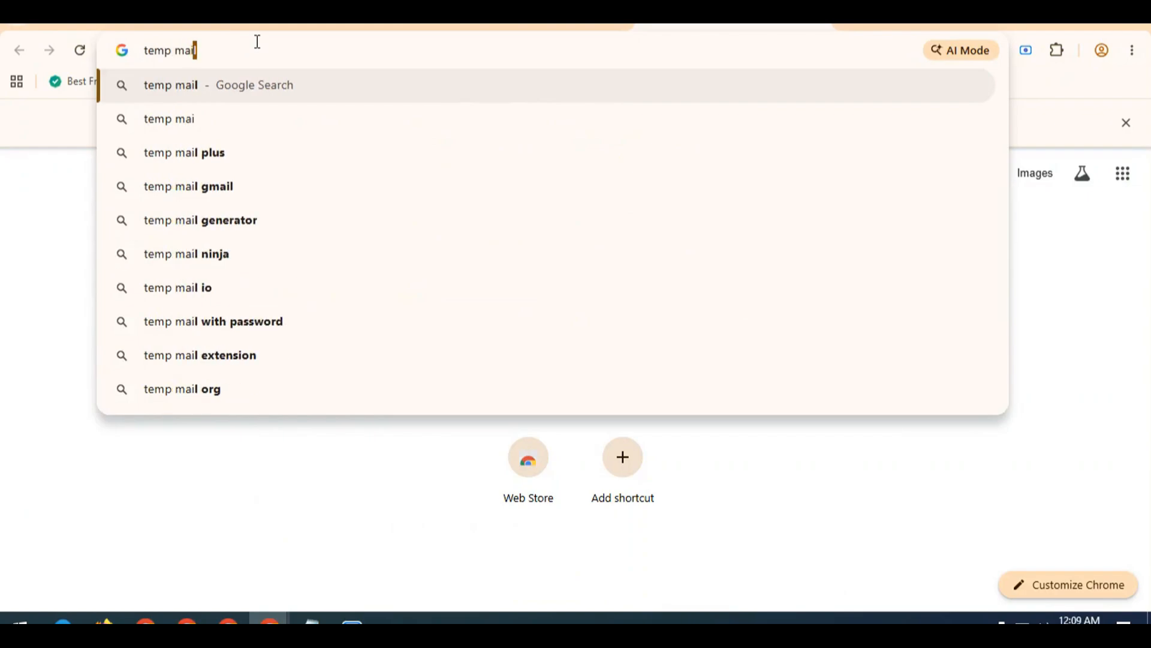
text(l)
key(Return)
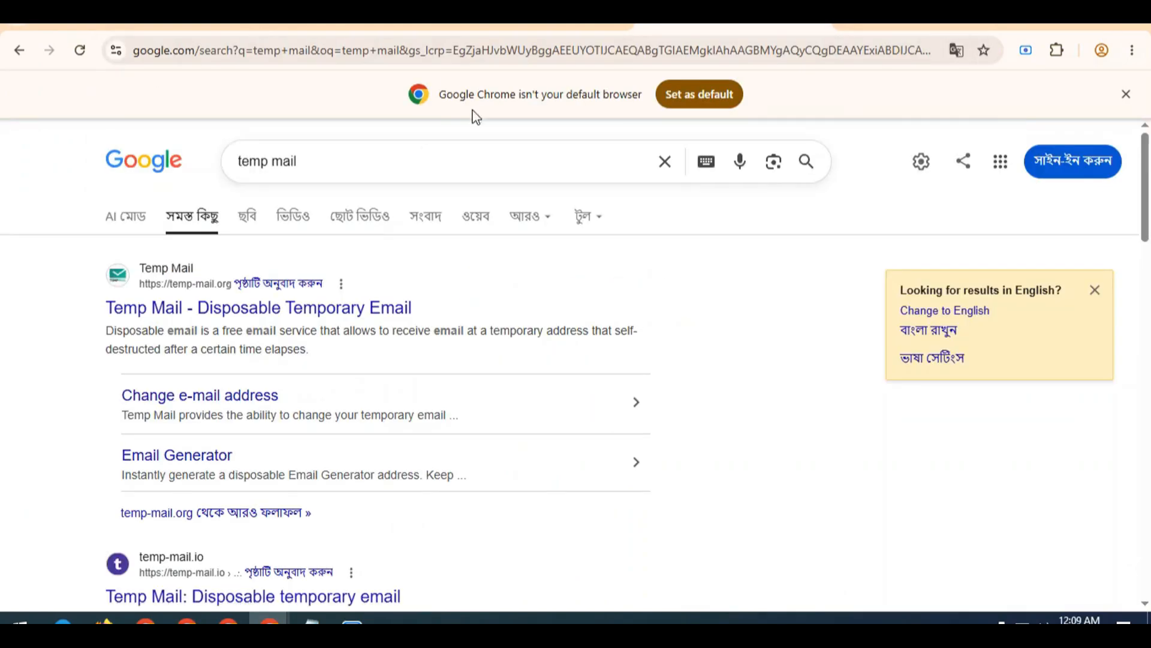
scroll(238, 413, down, 3)
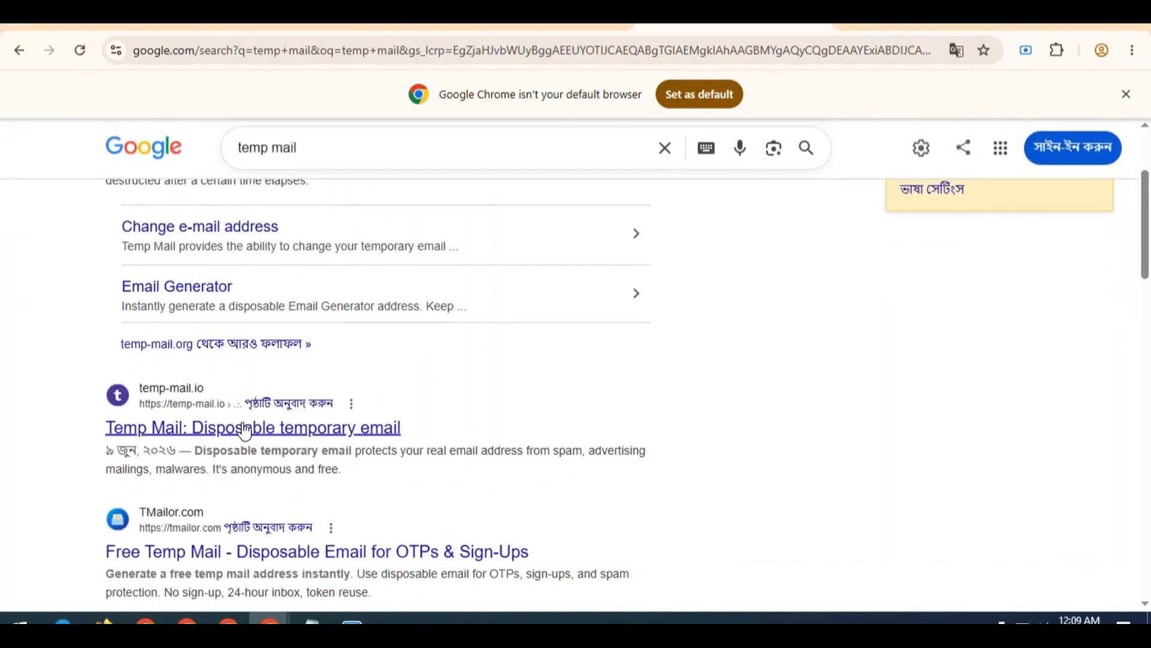
Step: Generate a fresh address on temp-mail.io, copy it, and return to the Hotspot Shield tab
click(241, 422)
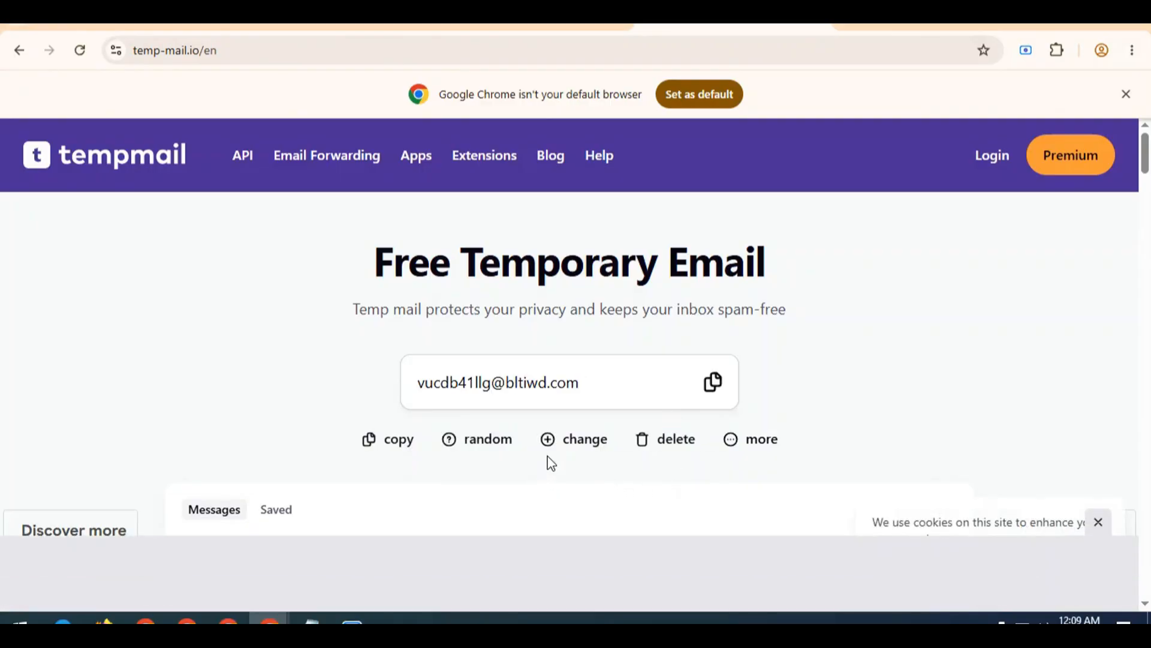
click(643, 441)
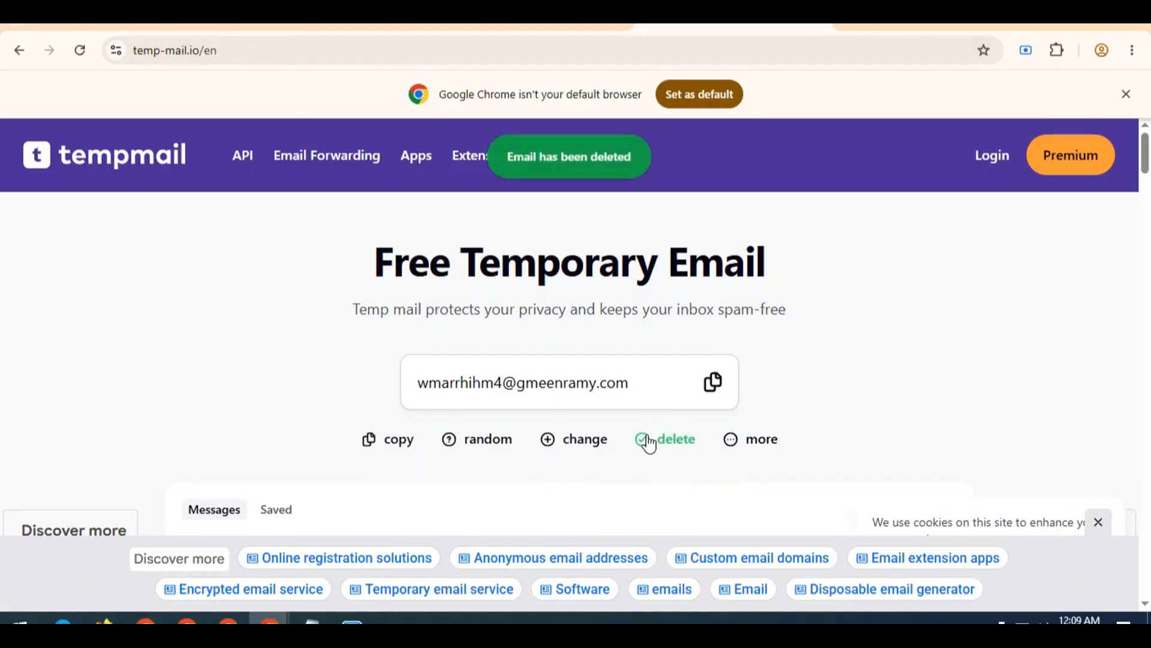
click(711, 387)
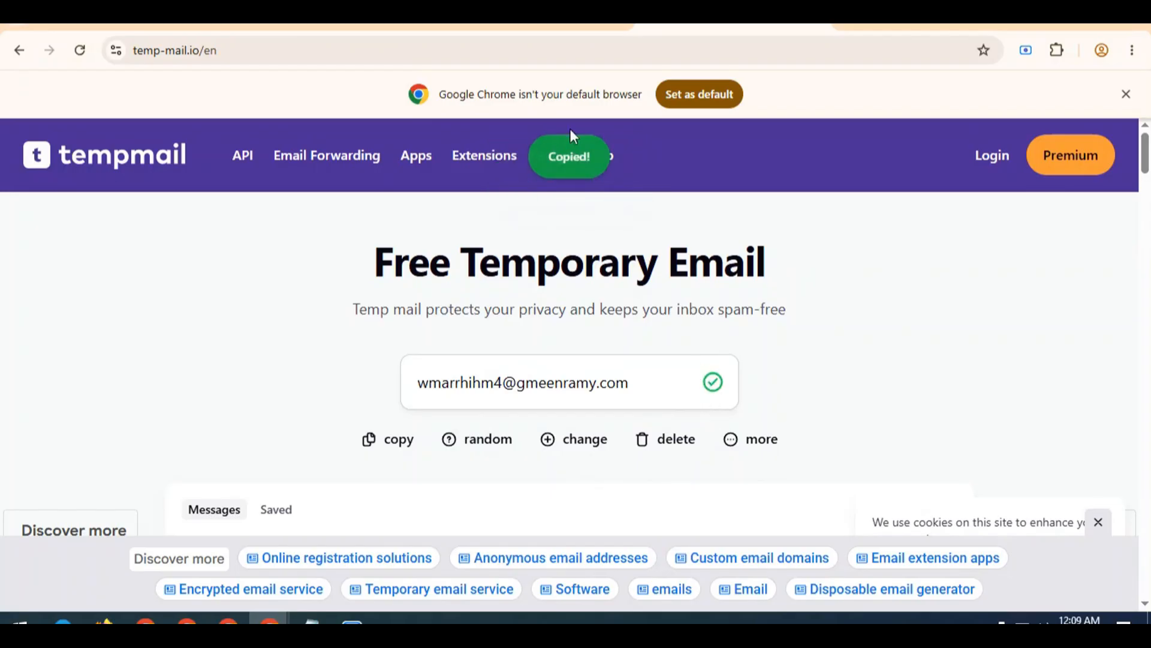
click(533, 26)
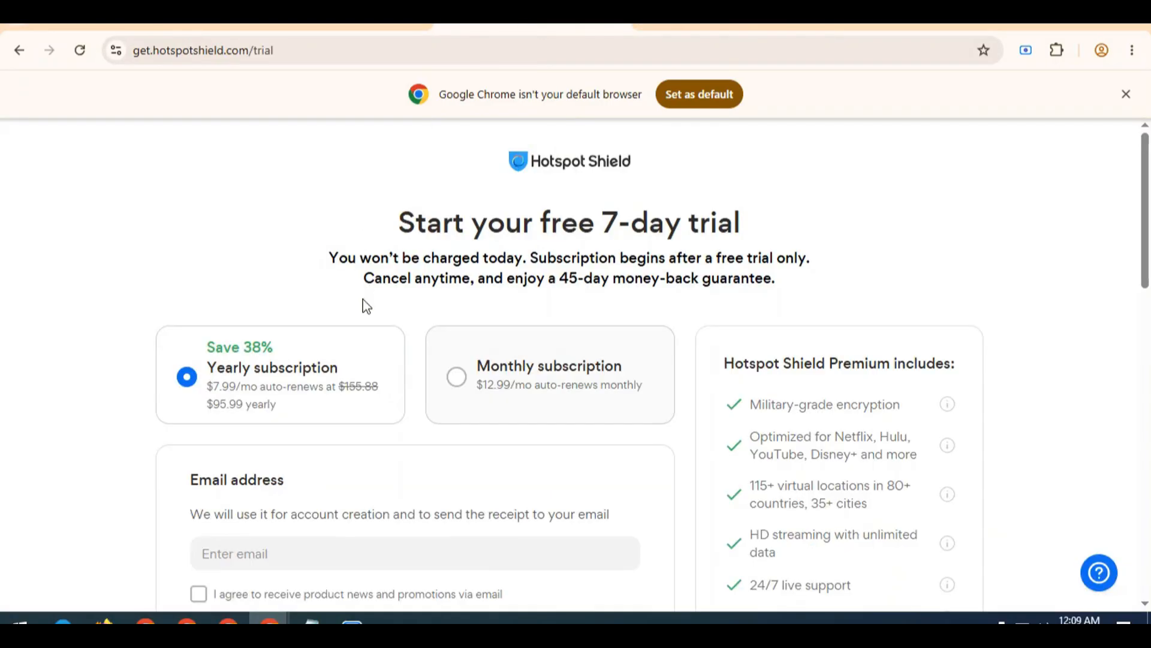
Step: Paste the temporary address into the trial form's email field and agree to receive product news
click(315, 542)
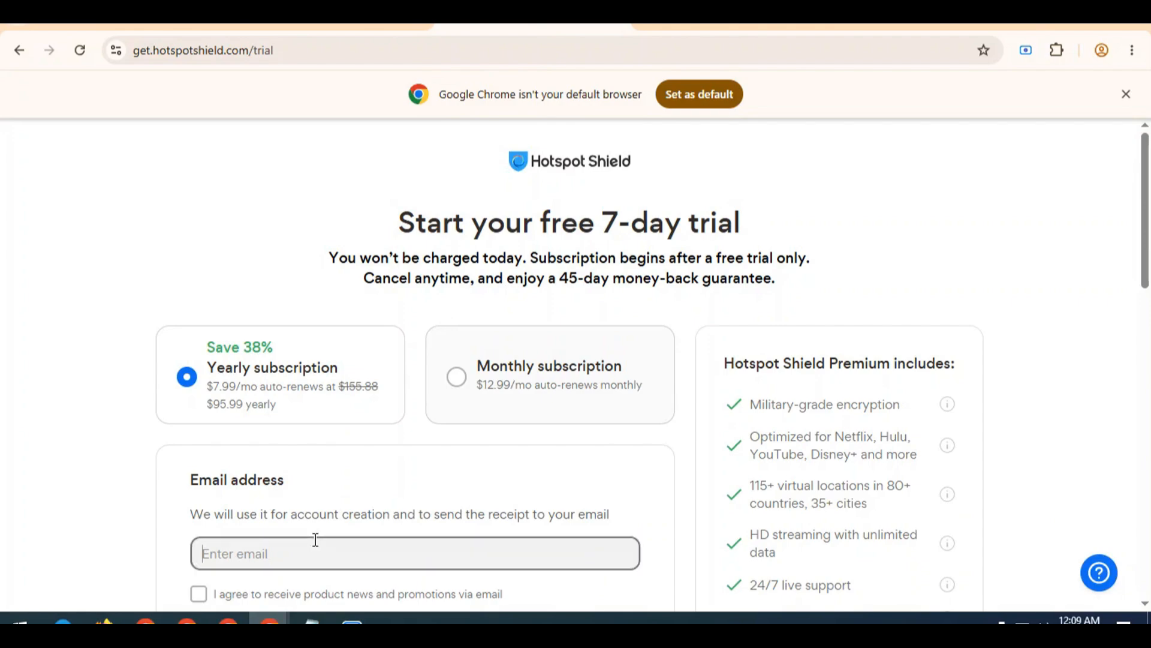
key(ctrl+v)
scroll(347, 502, down, 3)
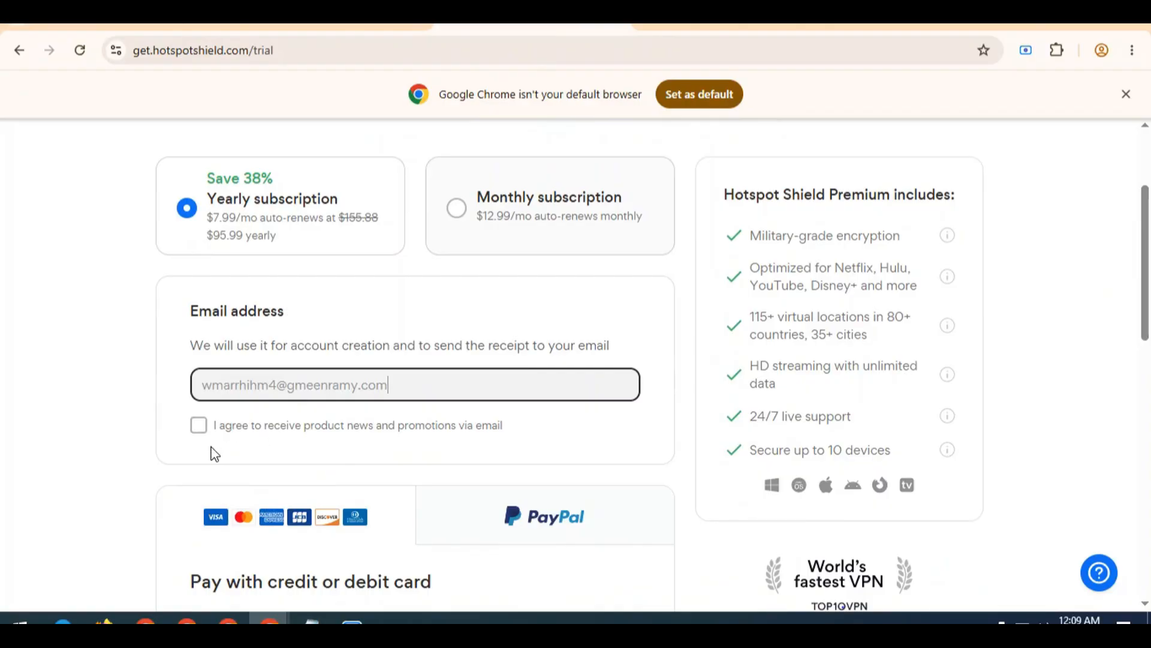
click(199, 425)
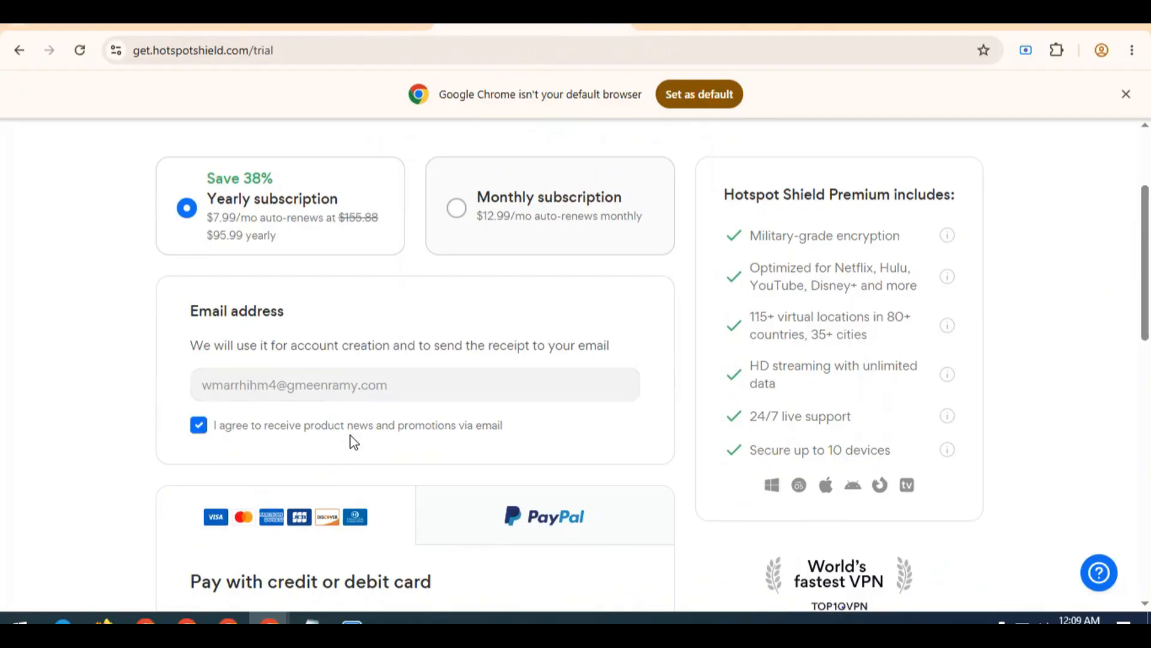
scroll(354, 442, down, 5)
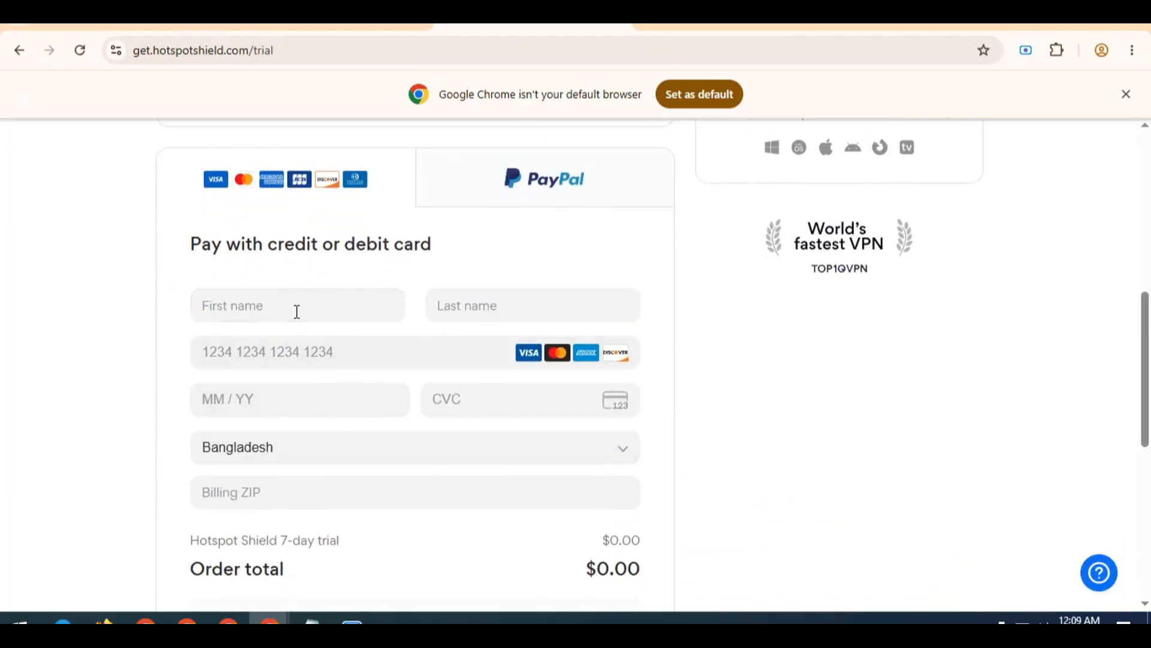
Step: Enter the cardholder's first and last name in the card payment section
click(297, 311)
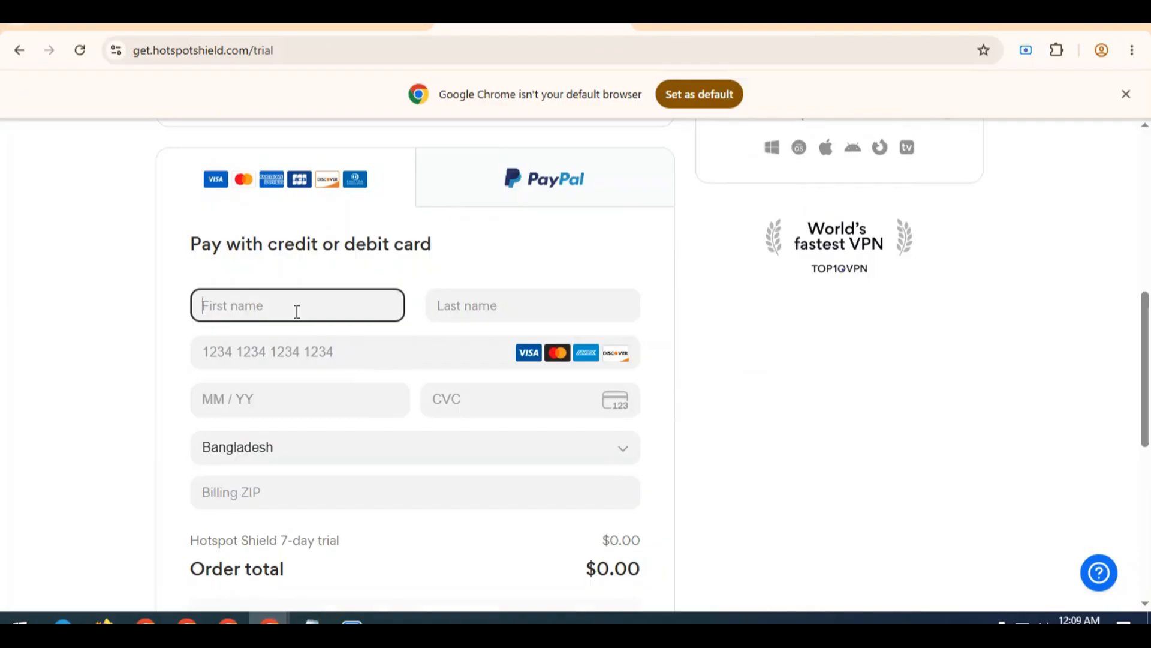
click(520, 303)
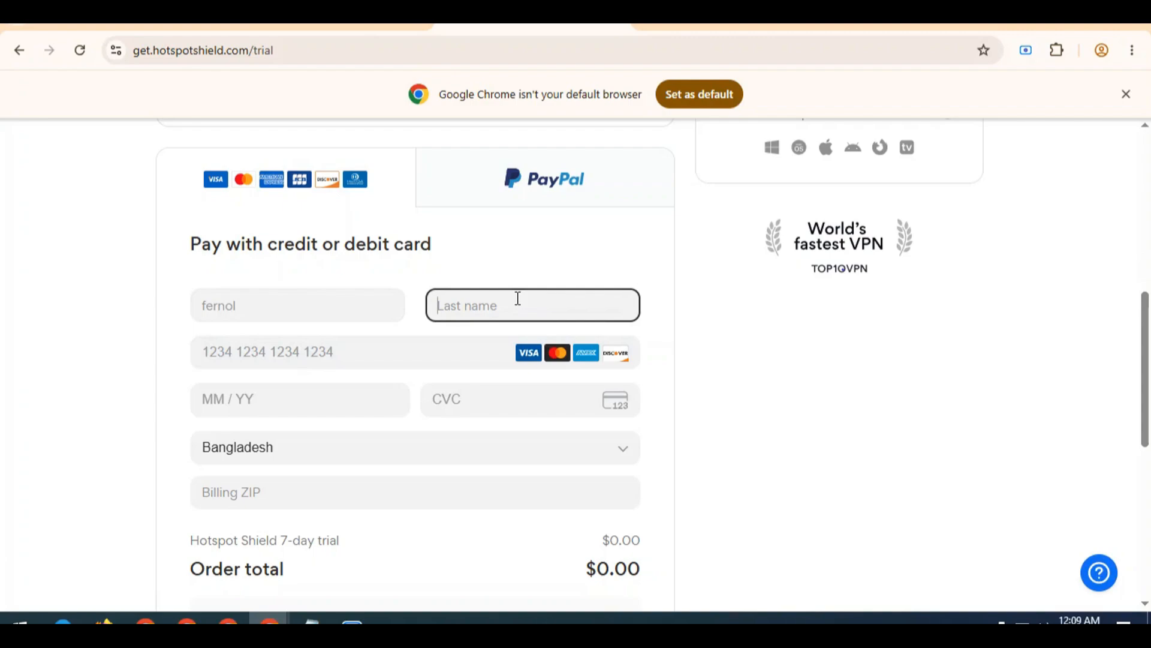
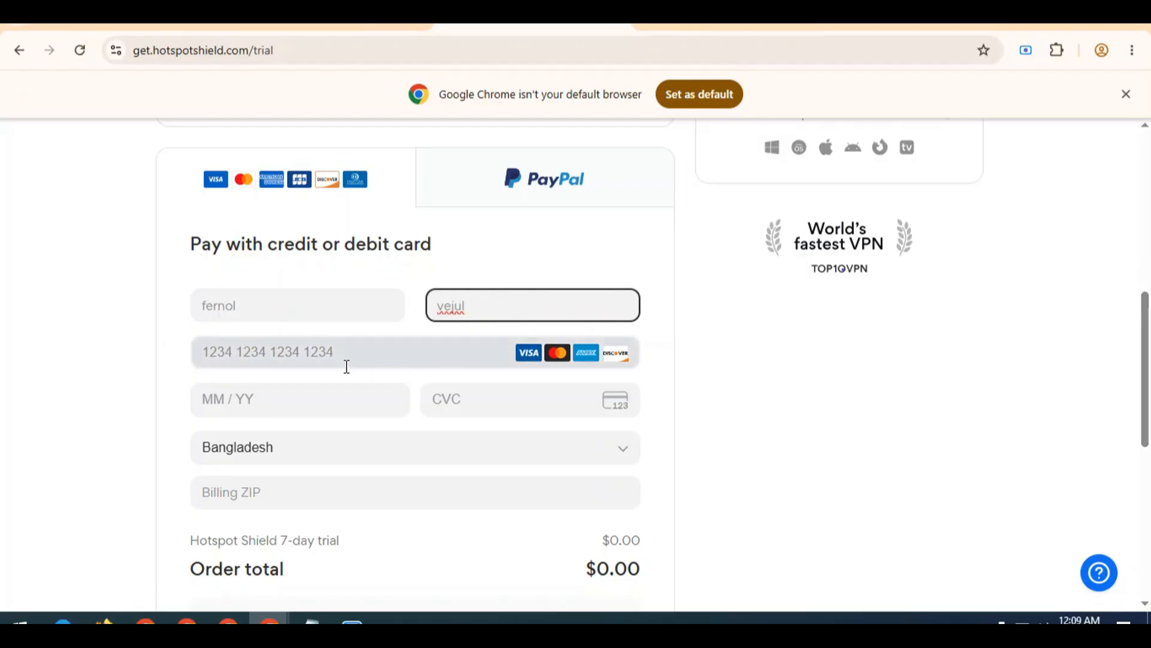
click(328, 340)
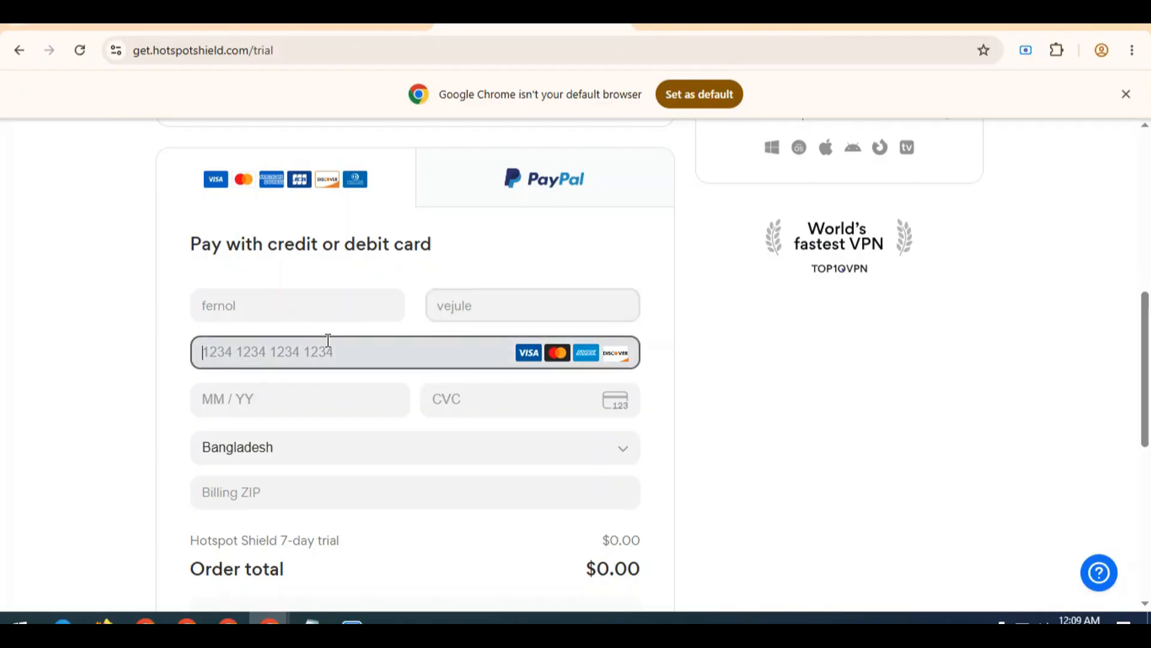
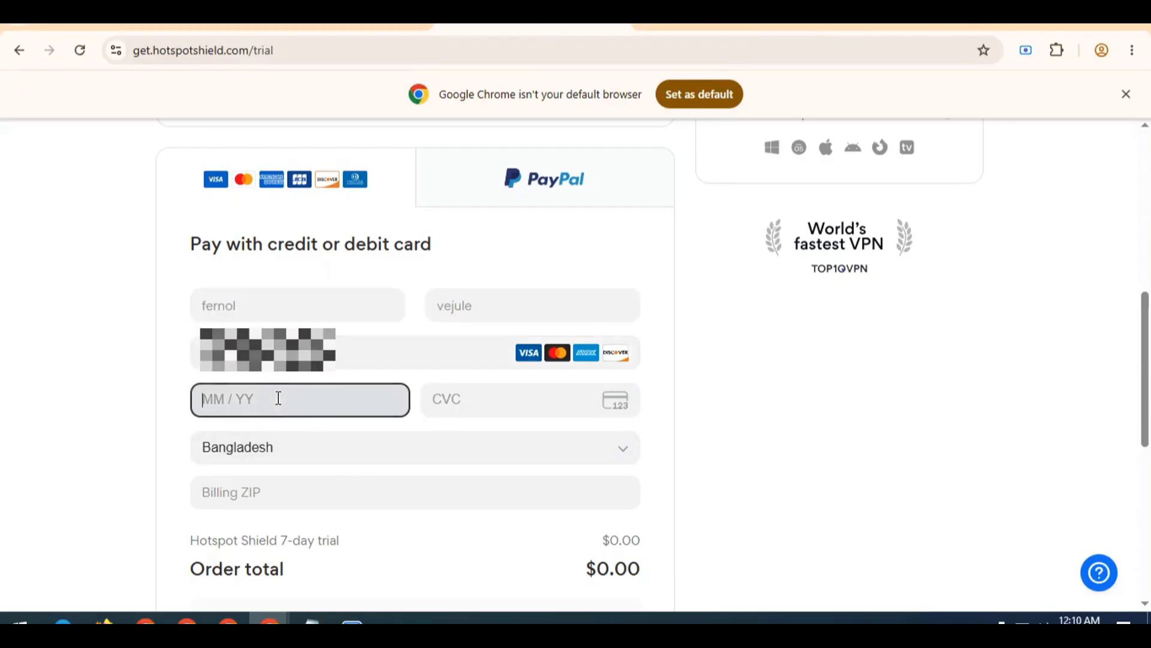
Step: Paste the card number, then enter expiry 01/30 and the card's security code
click(277, 353)
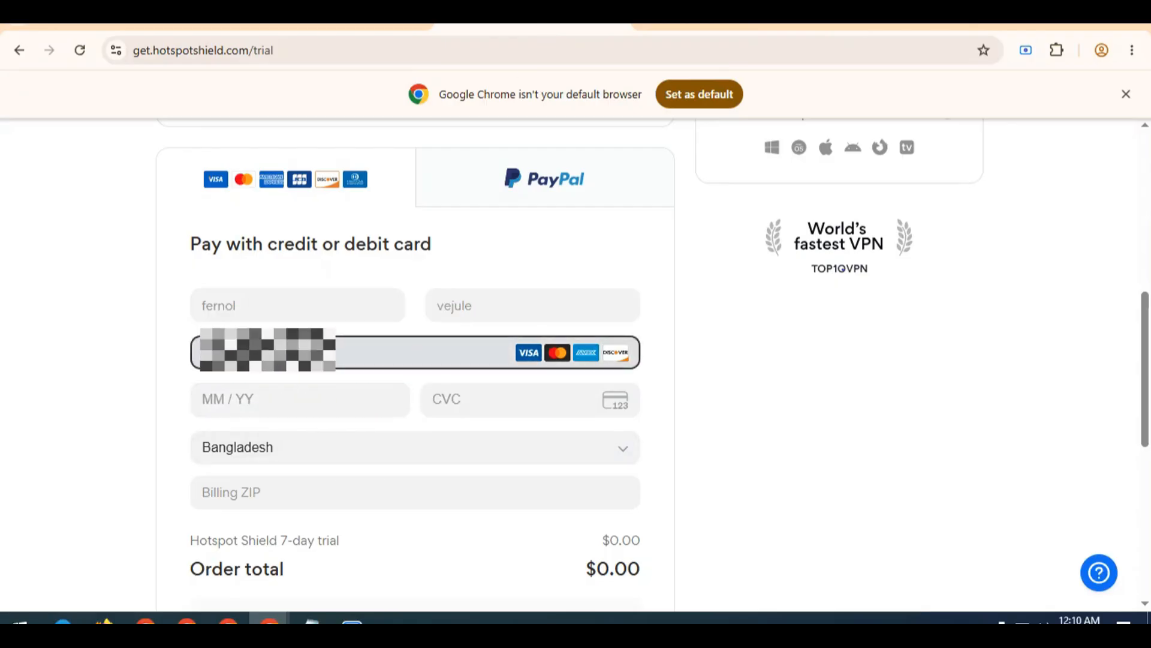
key(ctrl+v)
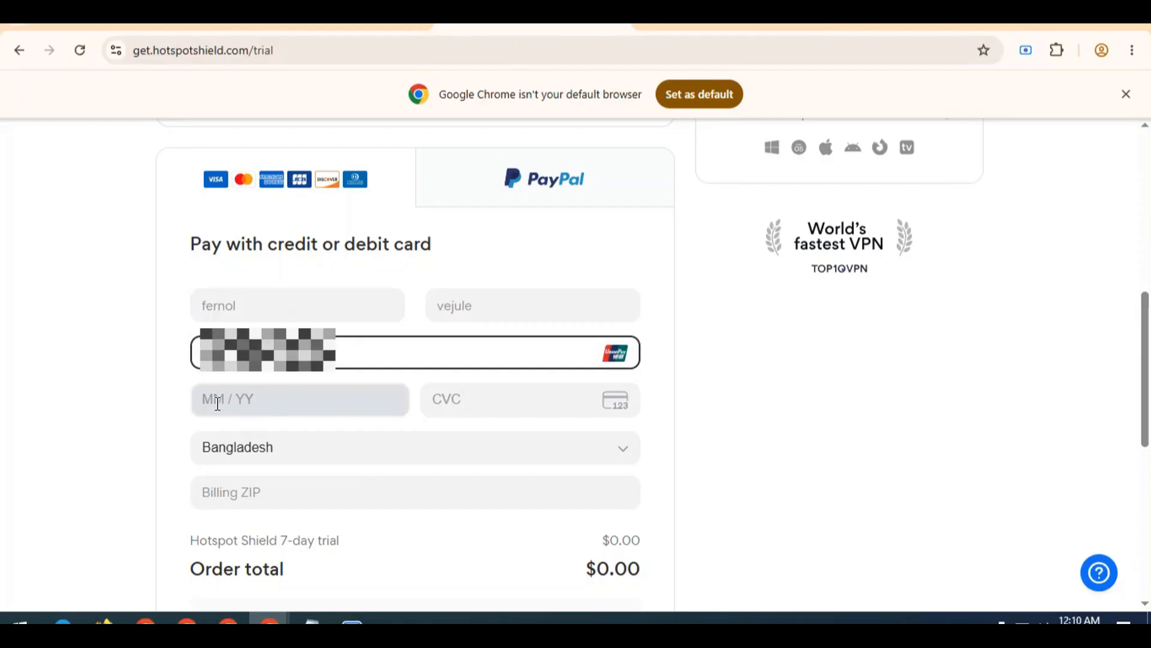
click(217, 402)
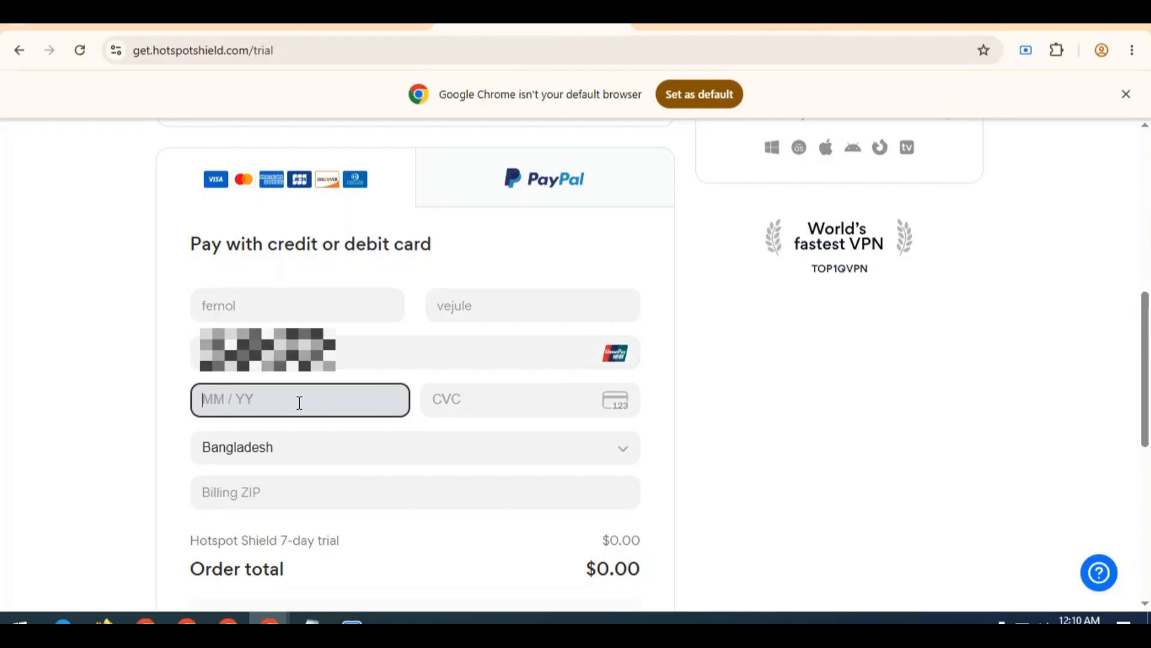
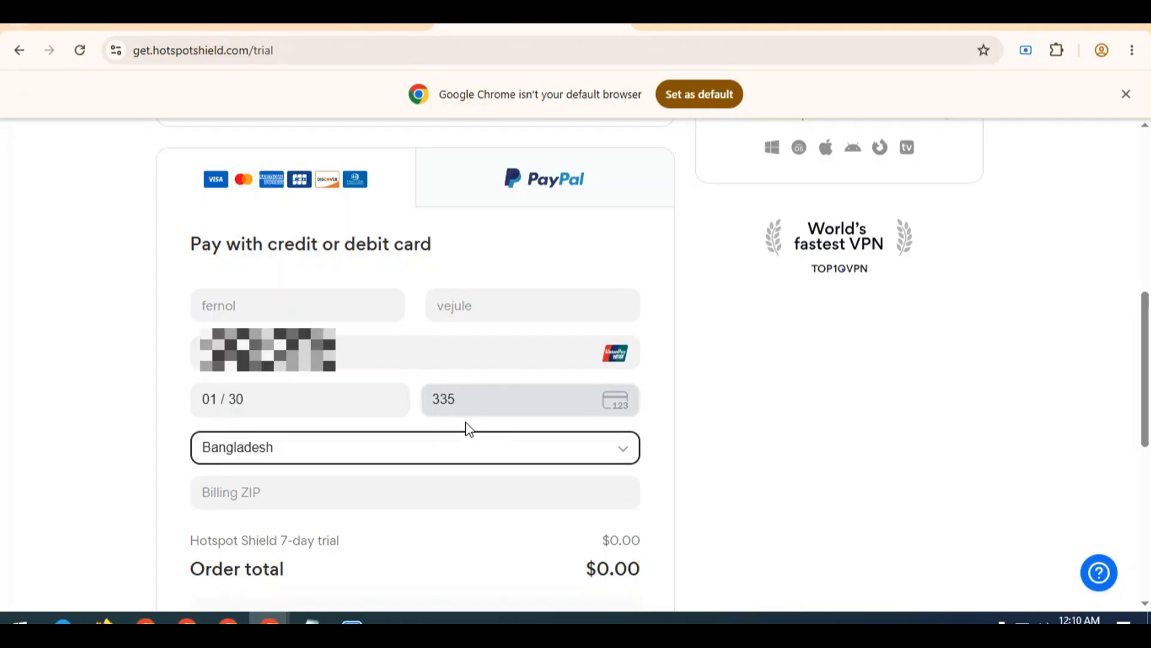
Step: Change the billing country from Bangladesh to Spain
click(480, 452)
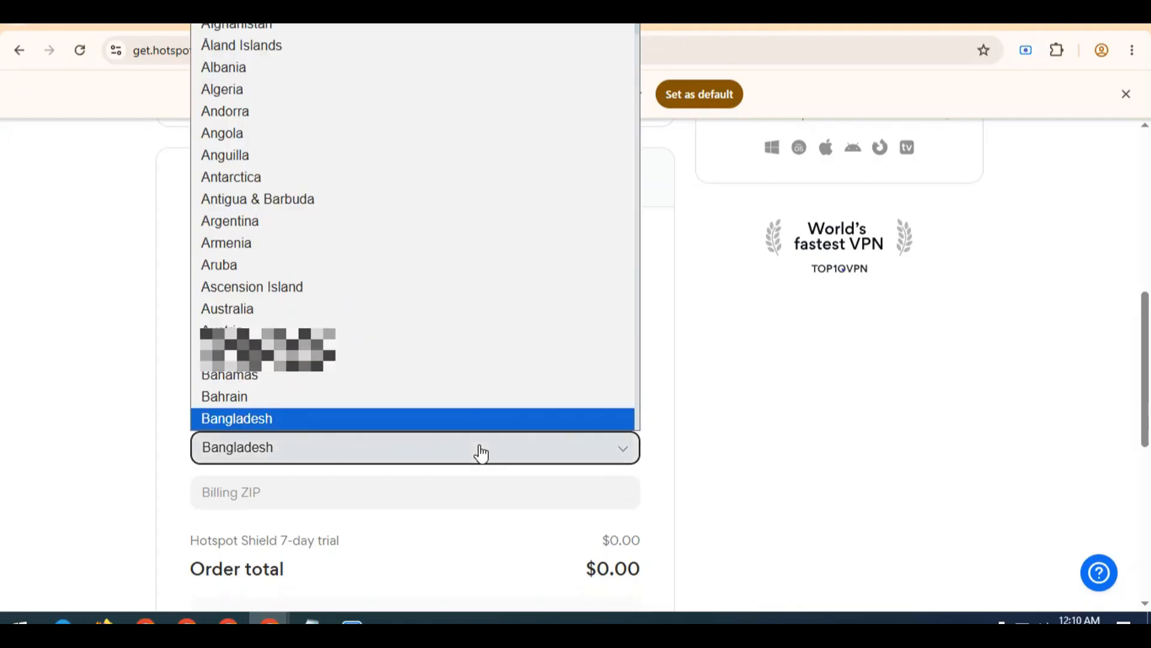
scroll(383, 333, down, 8)
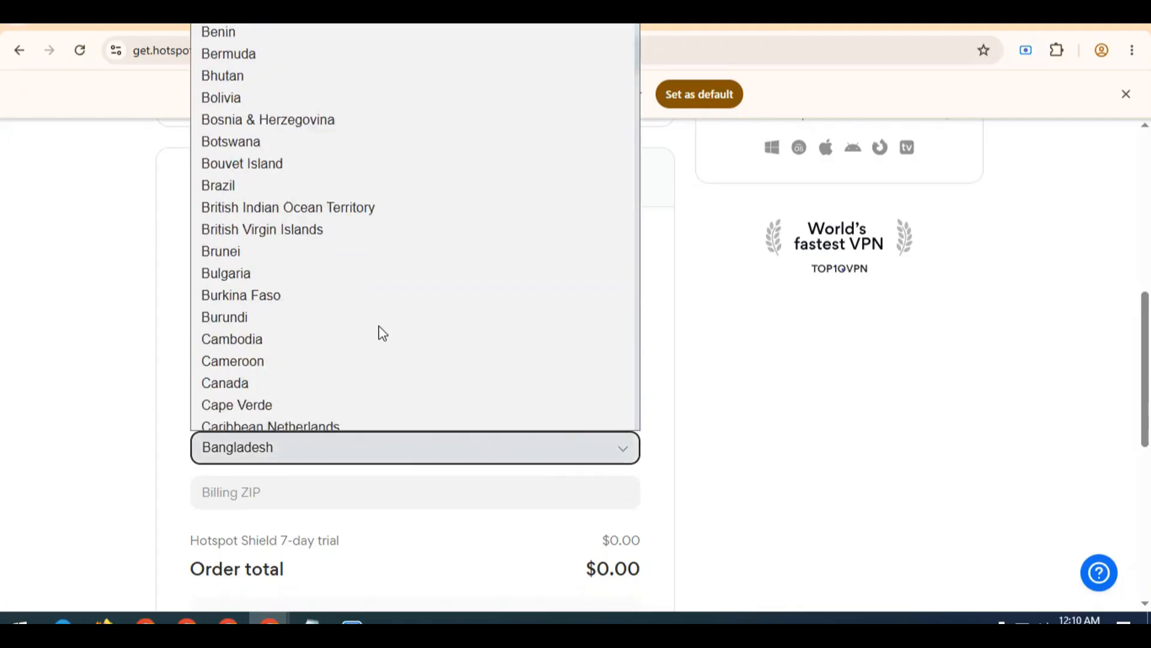
scroll(383, 334, down, 15)
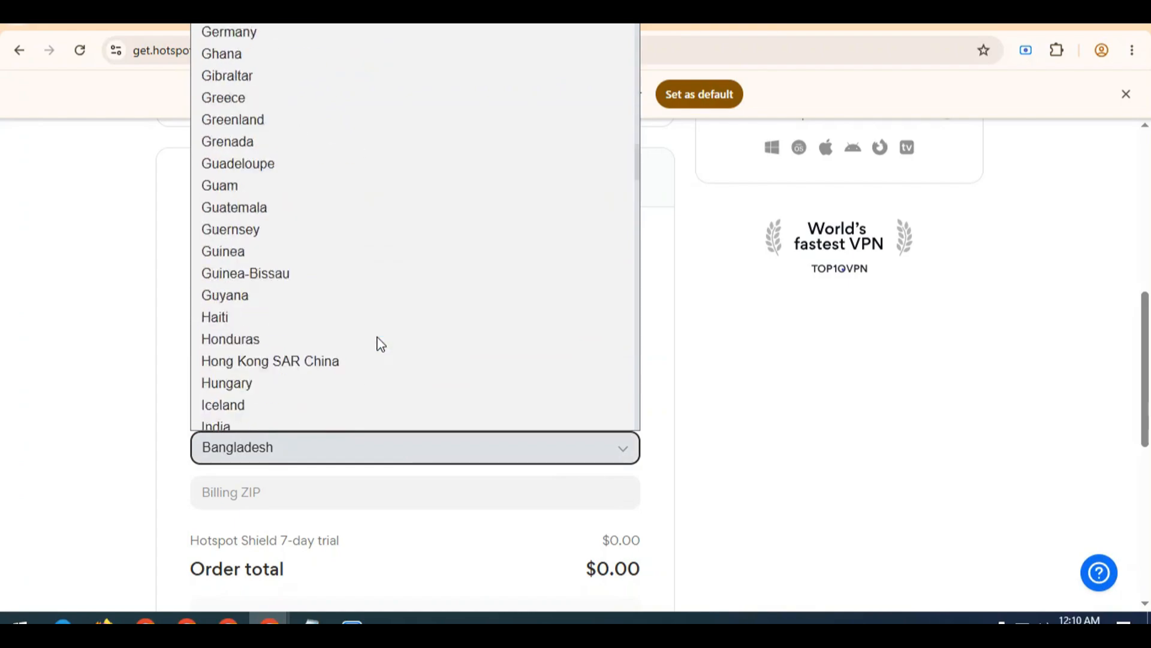
scroll(380, 343, down, 20)
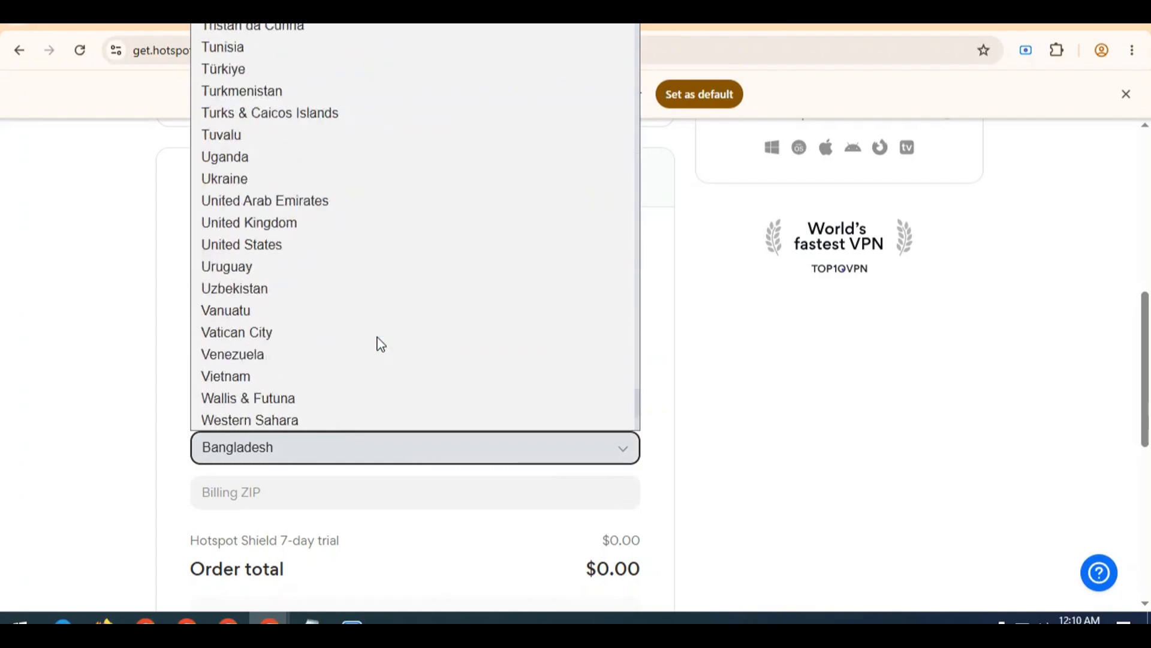
scroll(381, 343, down, 2)
scroll(380, 344, up, 5)
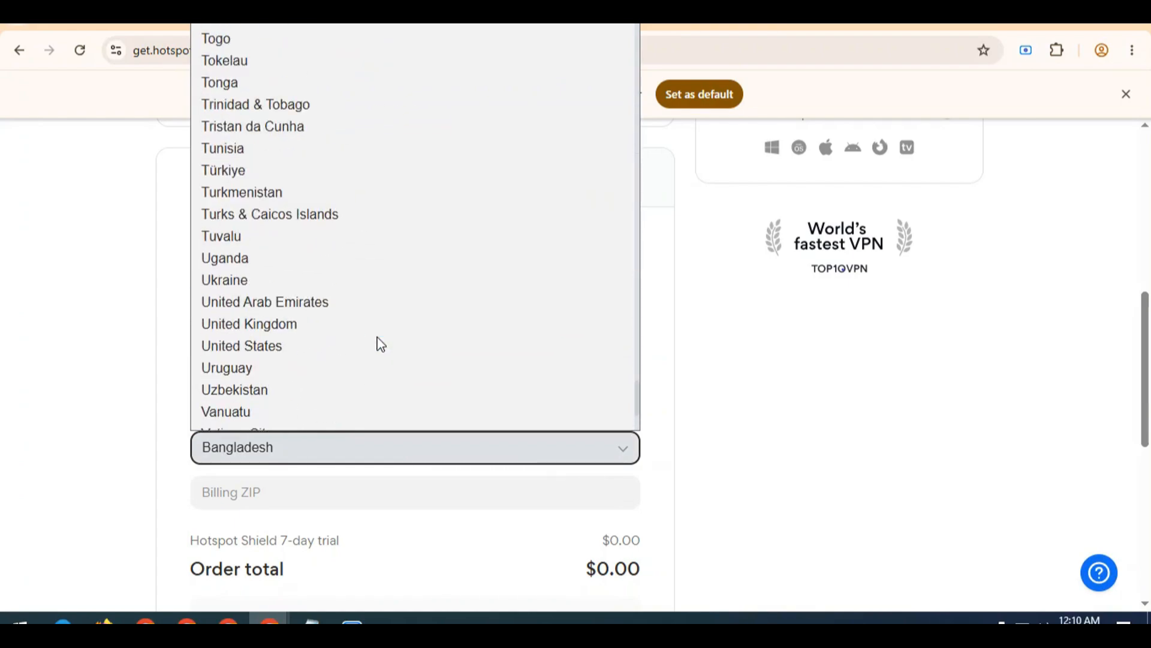
scroll(381, 344, up, 5)
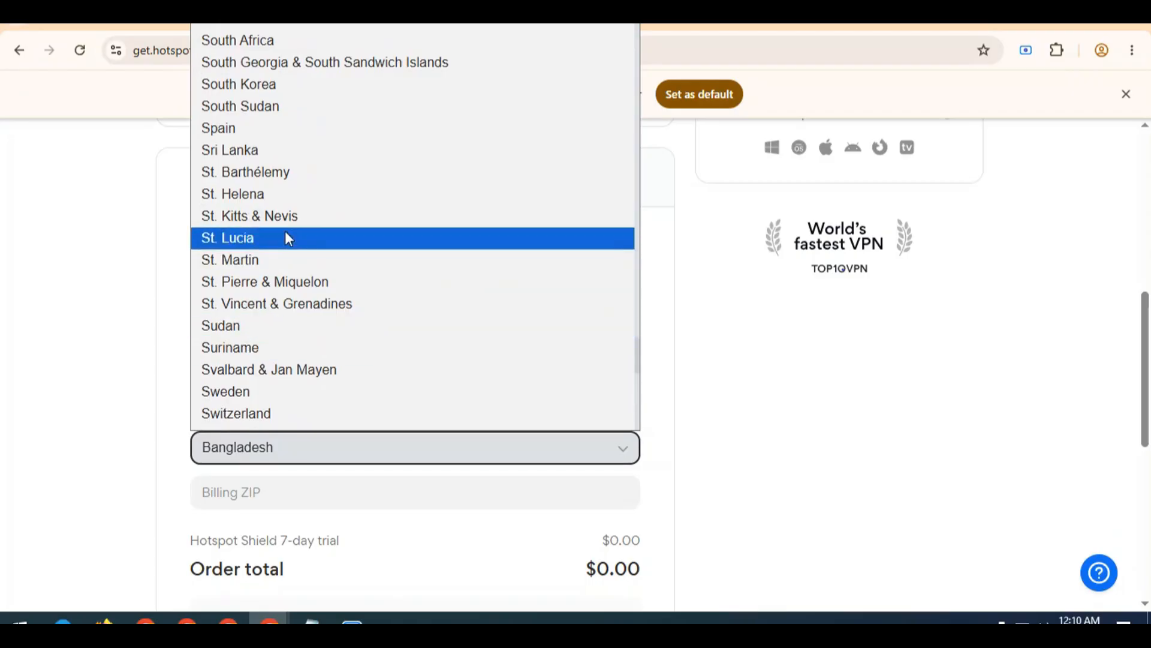
click(232, 124)
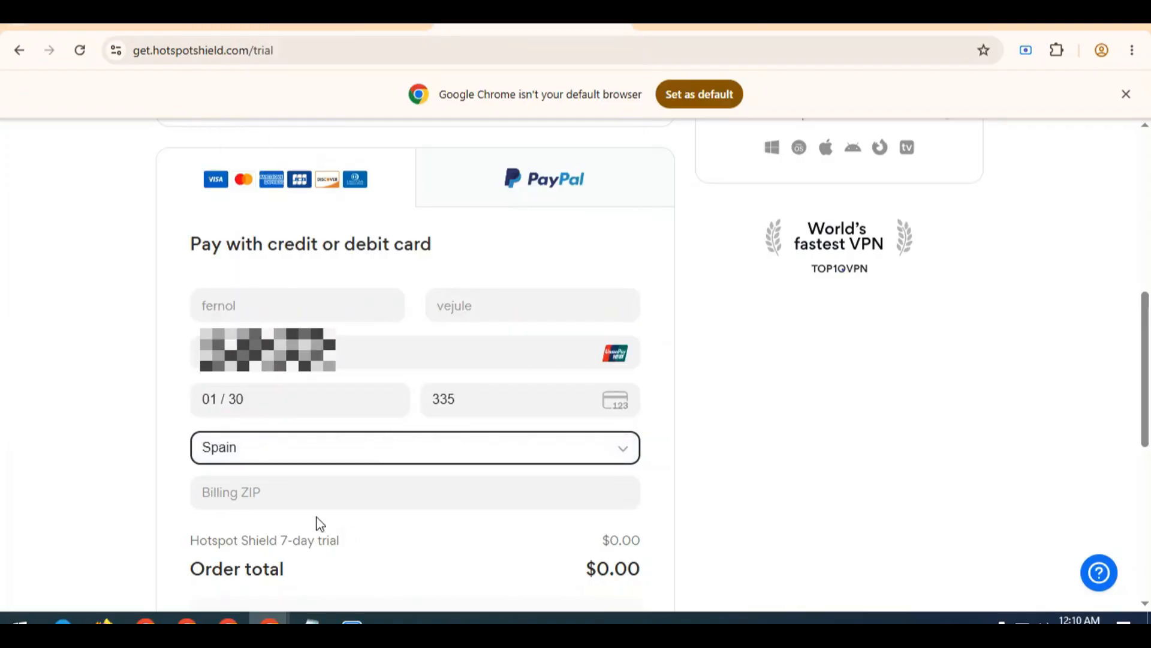
Step: Fill in the billing ZIP code, removing the stray trailing hyphen
click(288, 492)
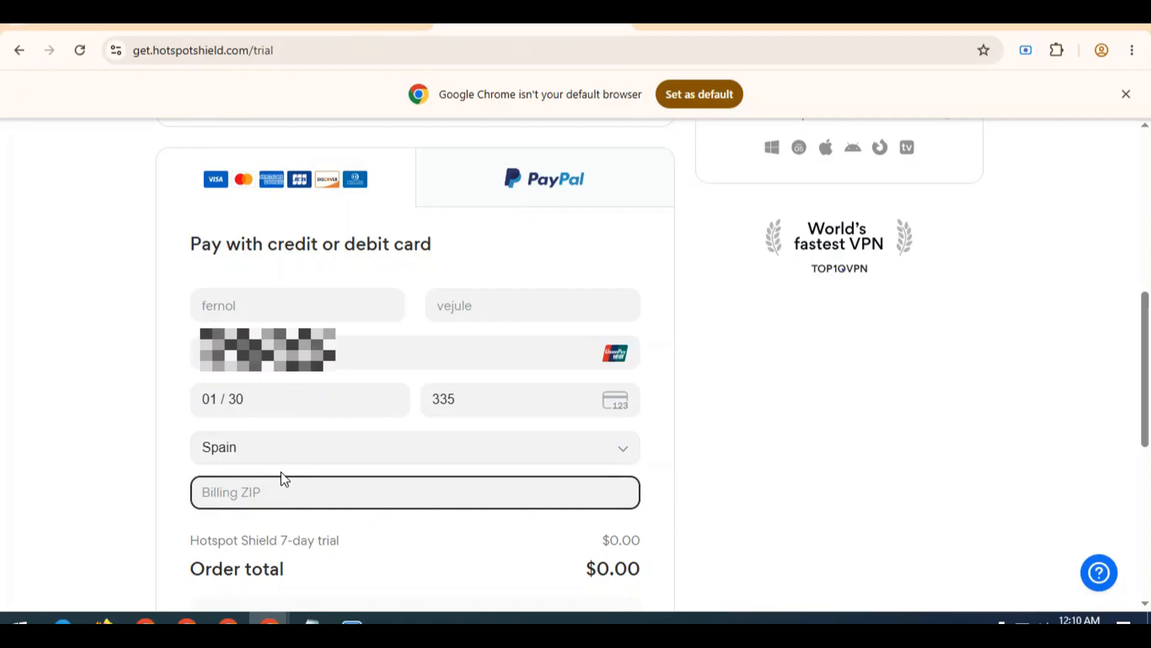
text(2)
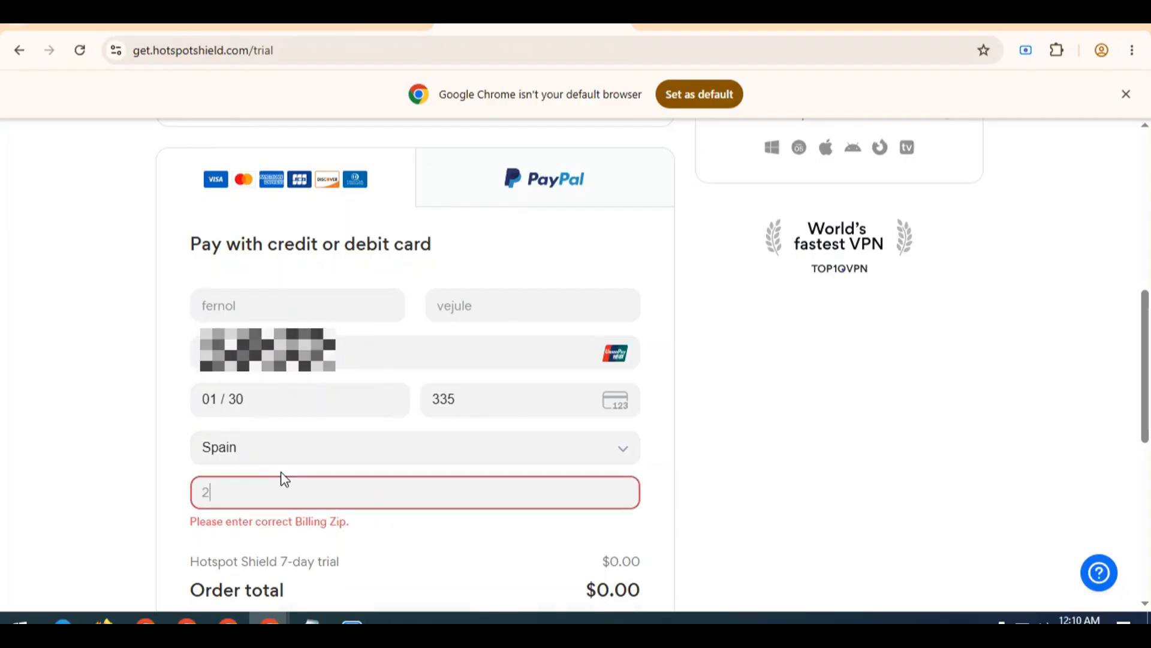
text(000-)
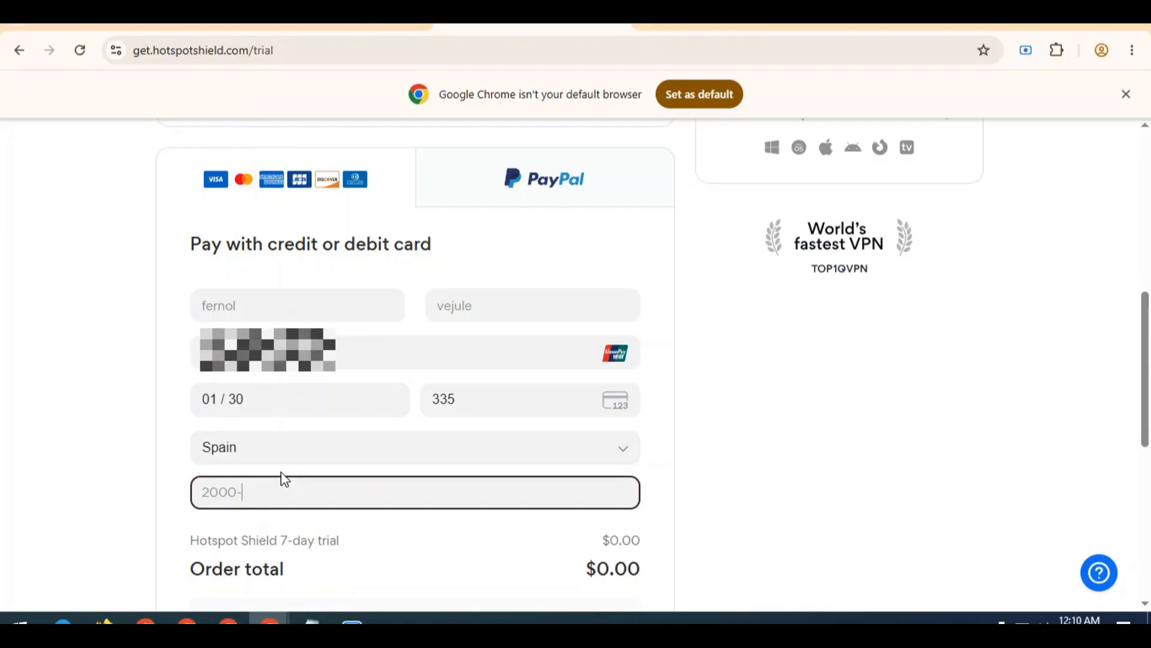
key(BackSpace)
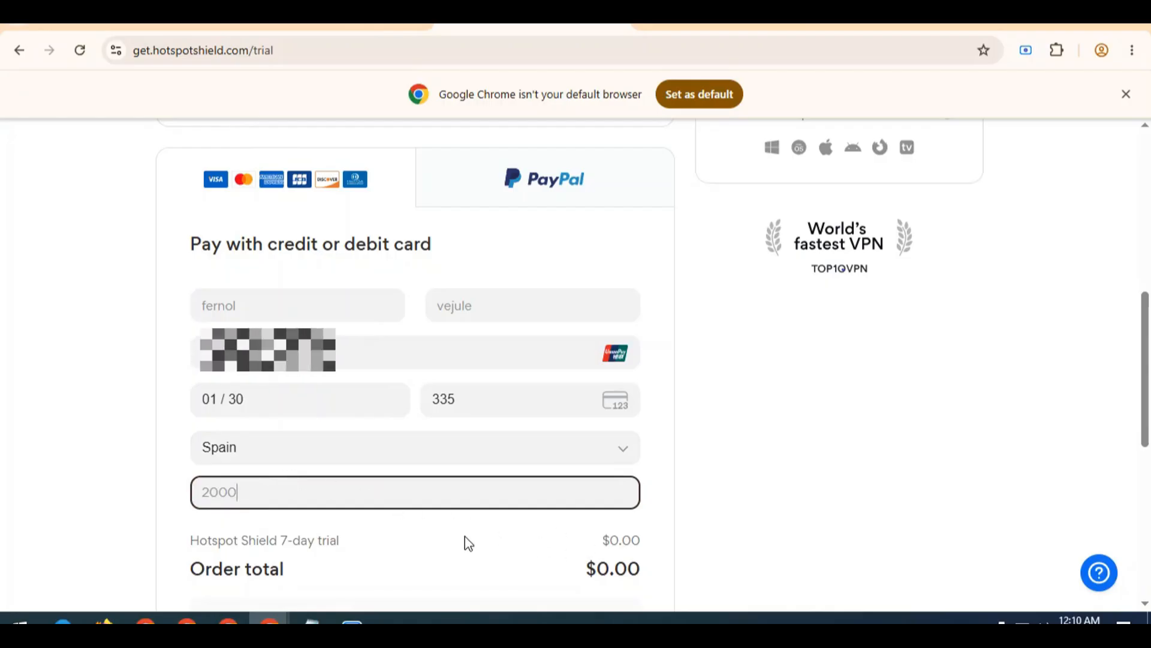
scroll(465, 537, down, 2)
scroll(465, 543, down, 2)
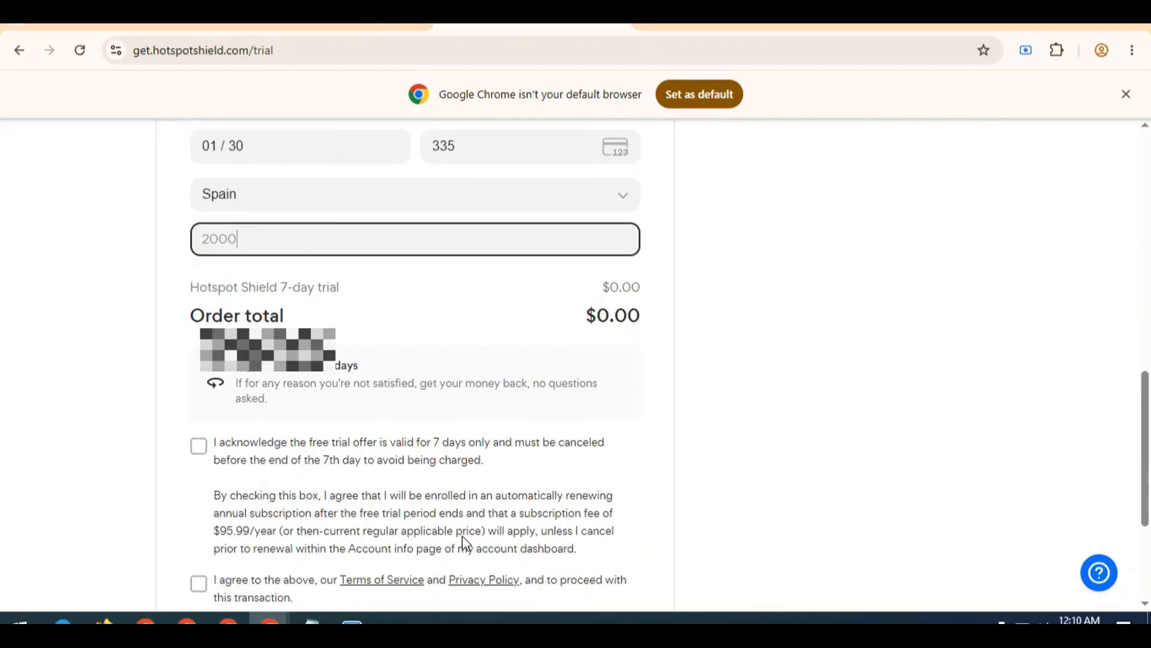
Step: Tick the 7-day trial acknowledgement and 'I agree' boxes, start the free trial, and pass the hCaptcha check
click(198, 447)
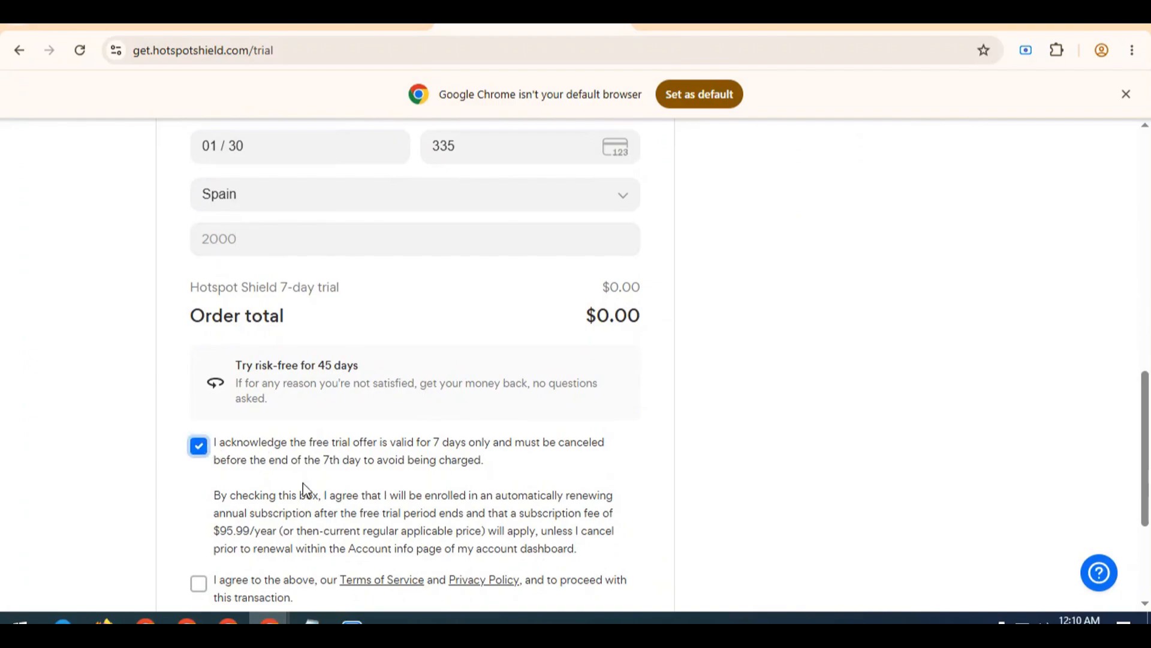
scroll(304, 498, down, 3)
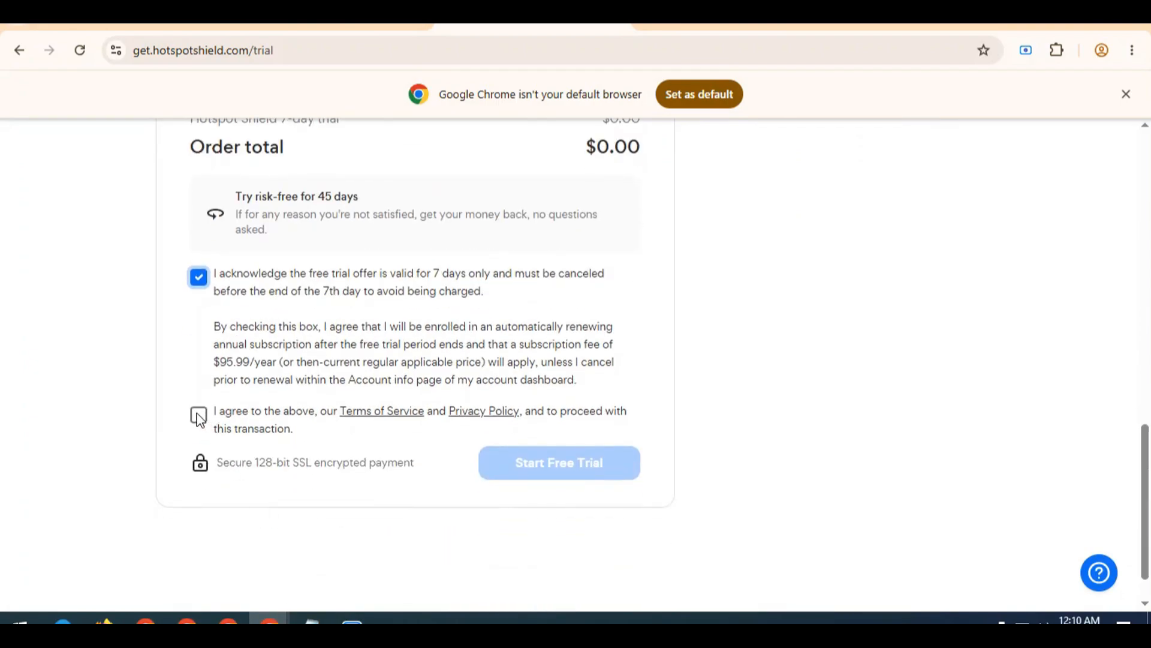
click(202, 415)
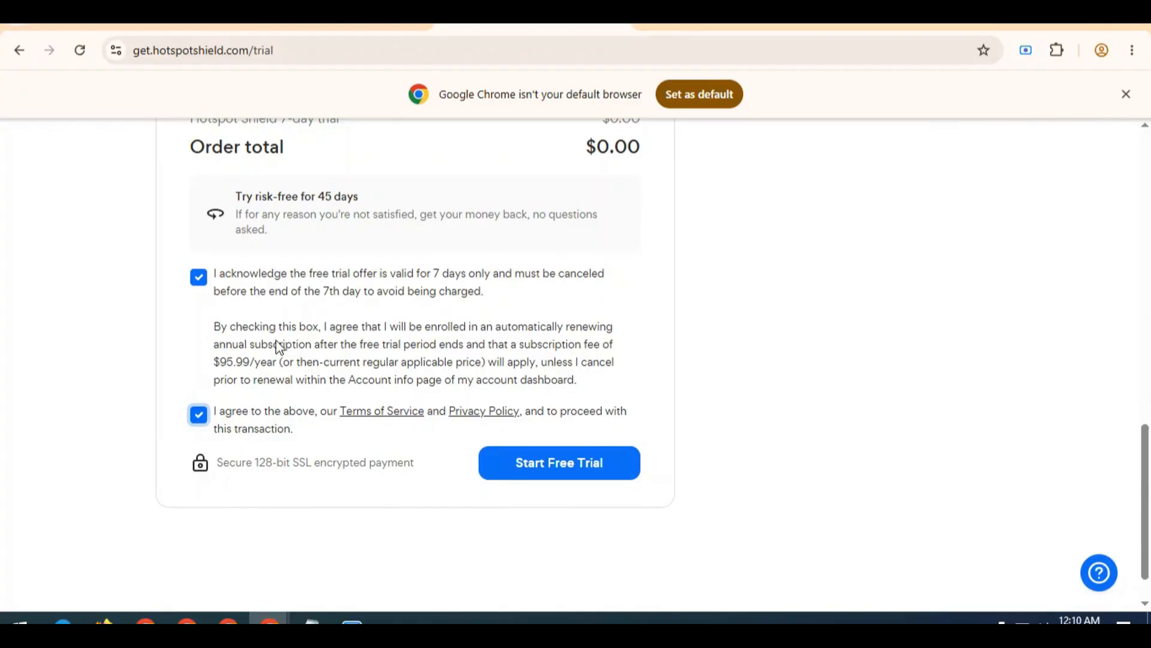
click(570, 473)
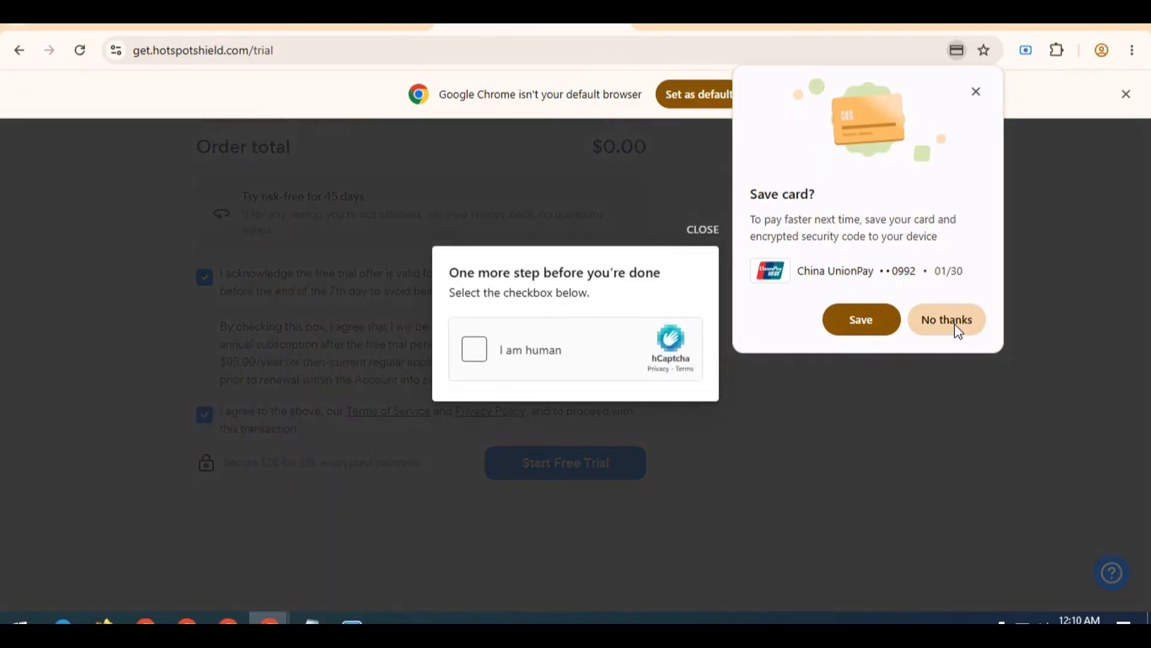
click(474, 352)
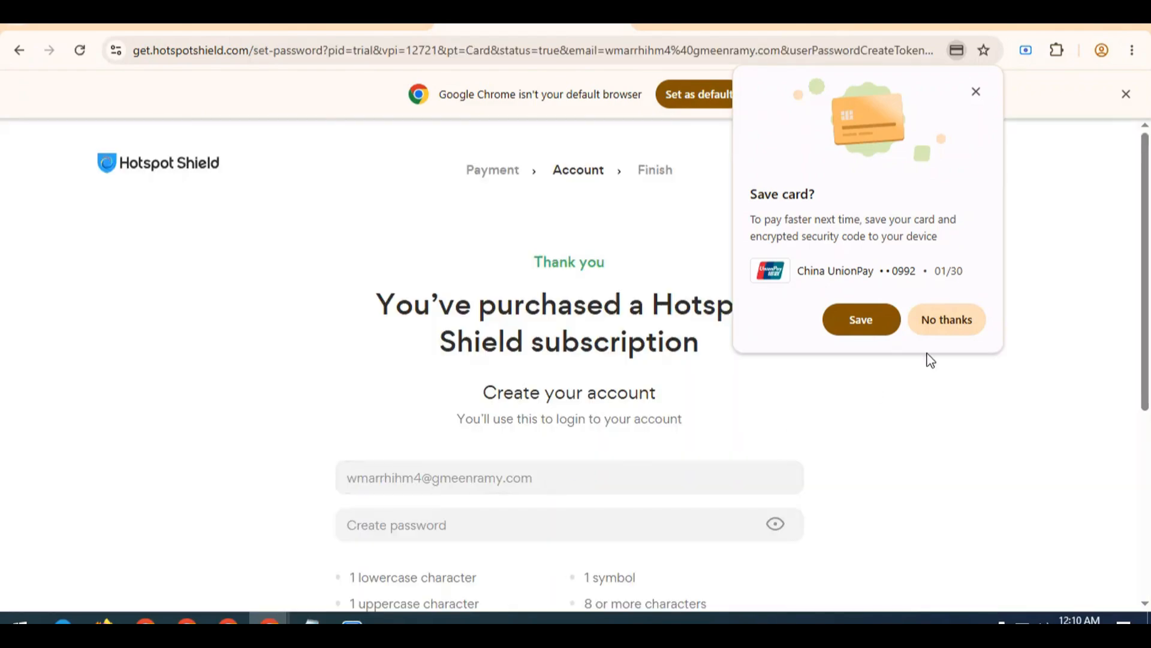
Step: Decline Chrome's save-card offer and enter a new account password meeting the rules
click(977, 326)
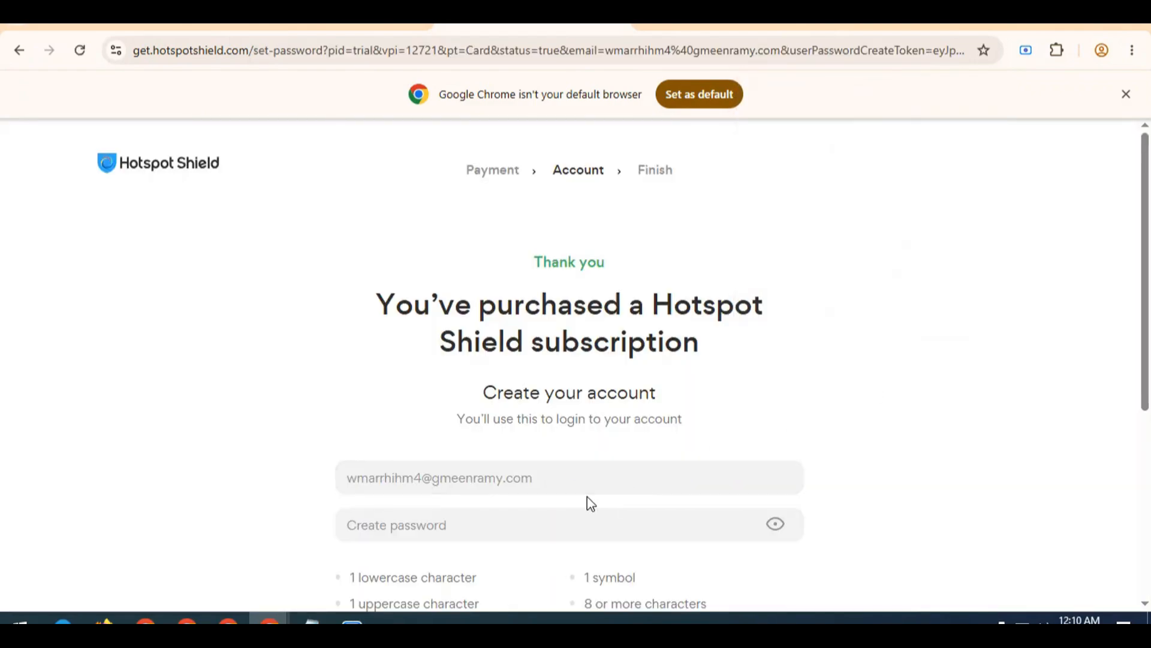
scroll(560, 505, down, 2)
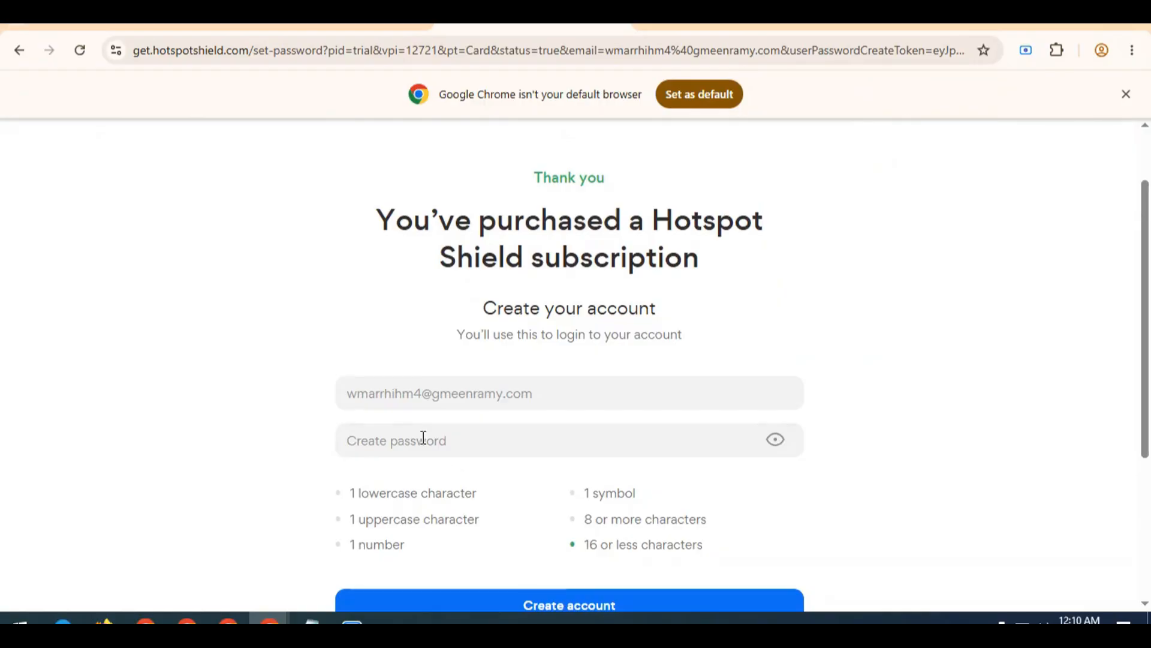
click(424, 435)
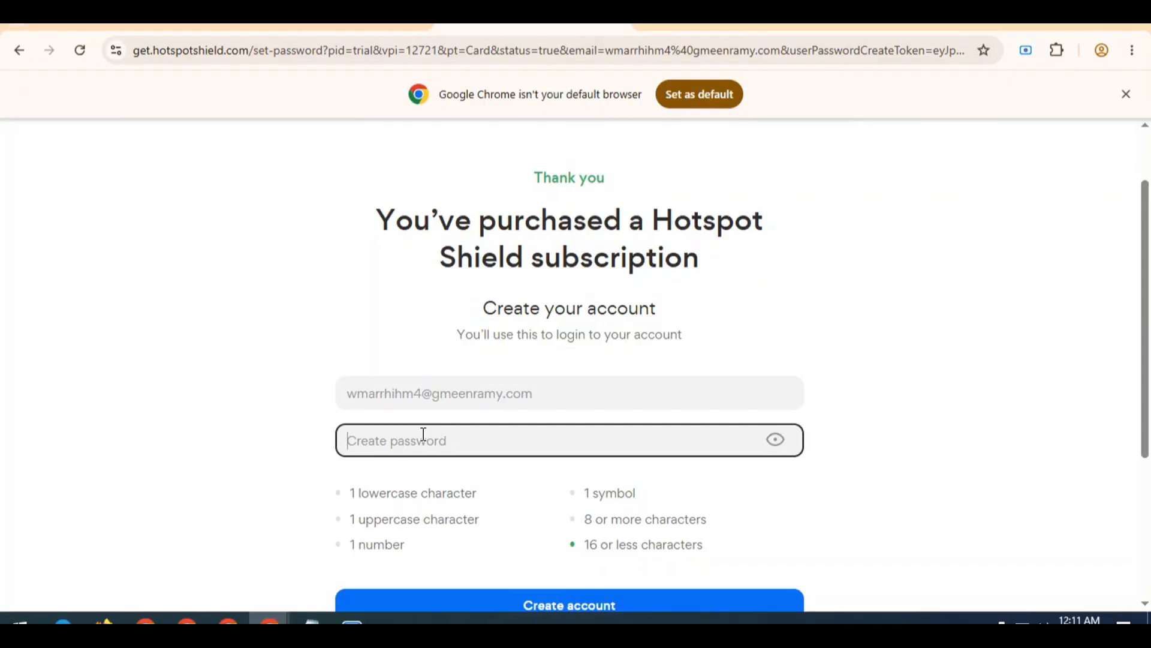
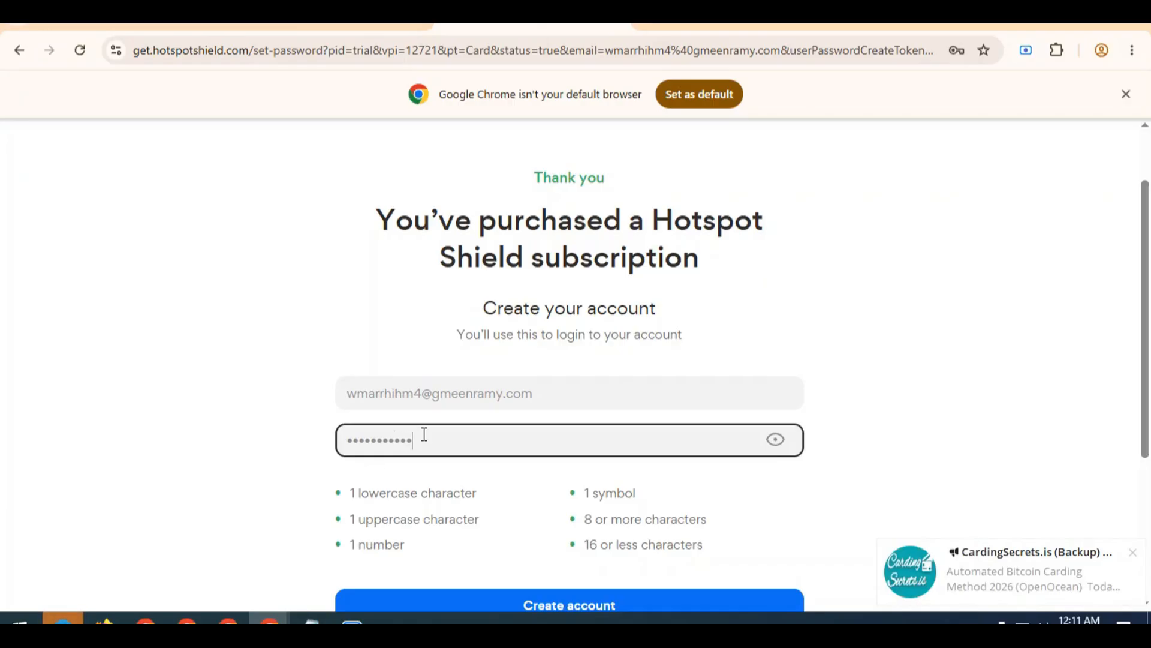
Step: Reveal the password to verify it and copy it to the clipboard
click(779, 441)
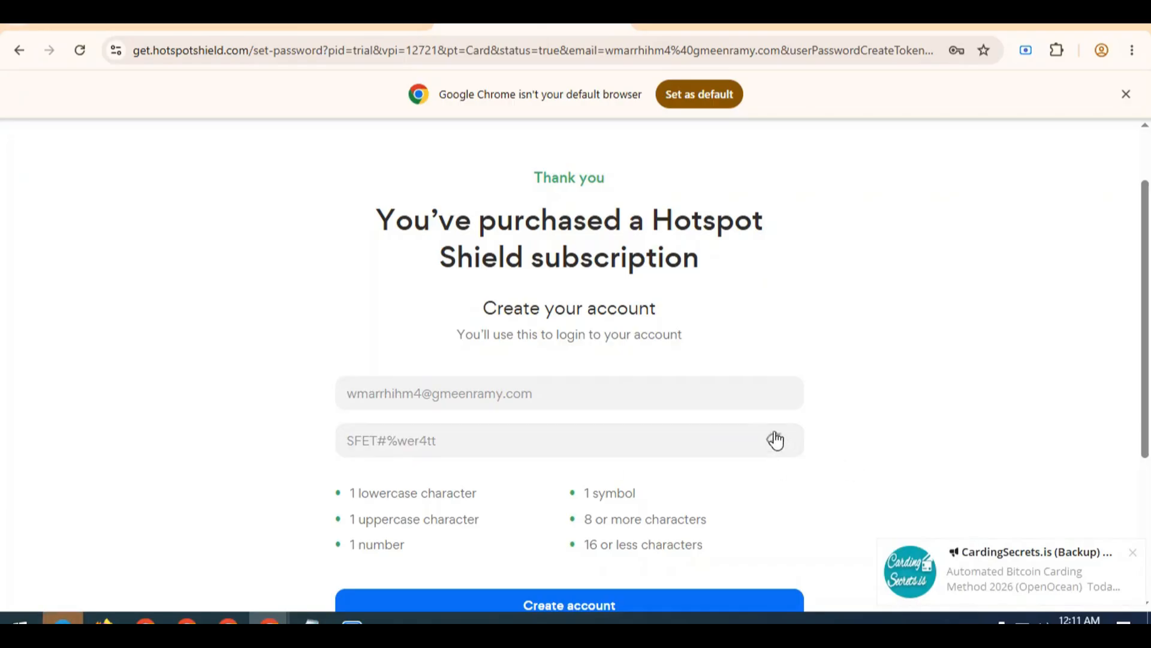
triple_click(396, 438)
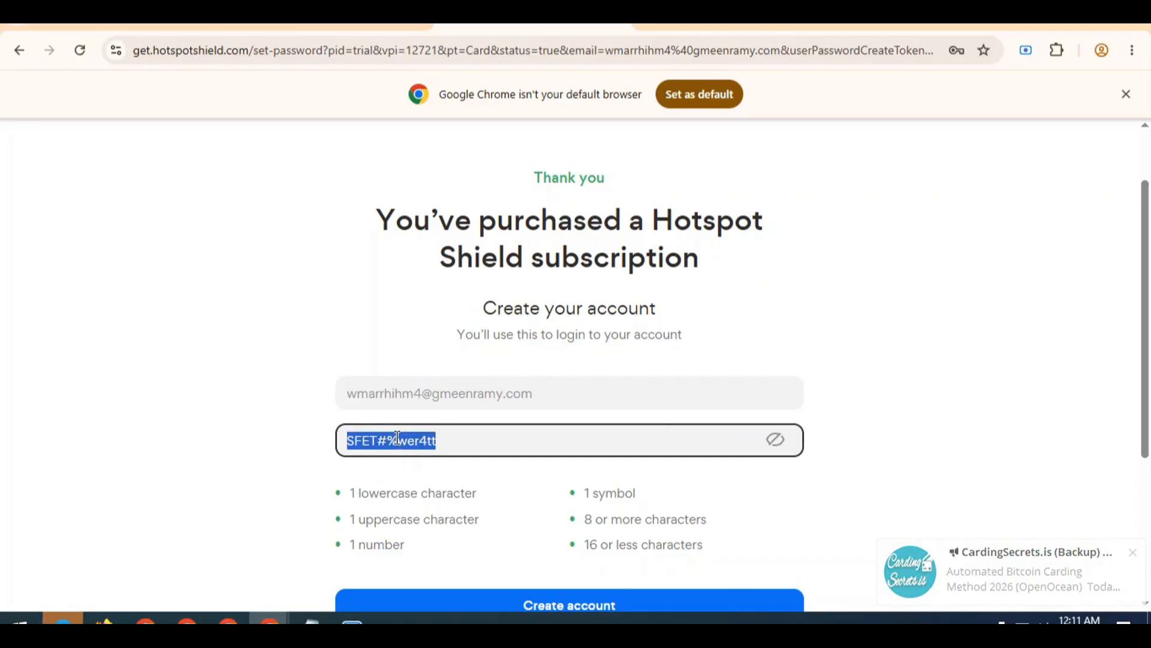
right_click(398, 437)
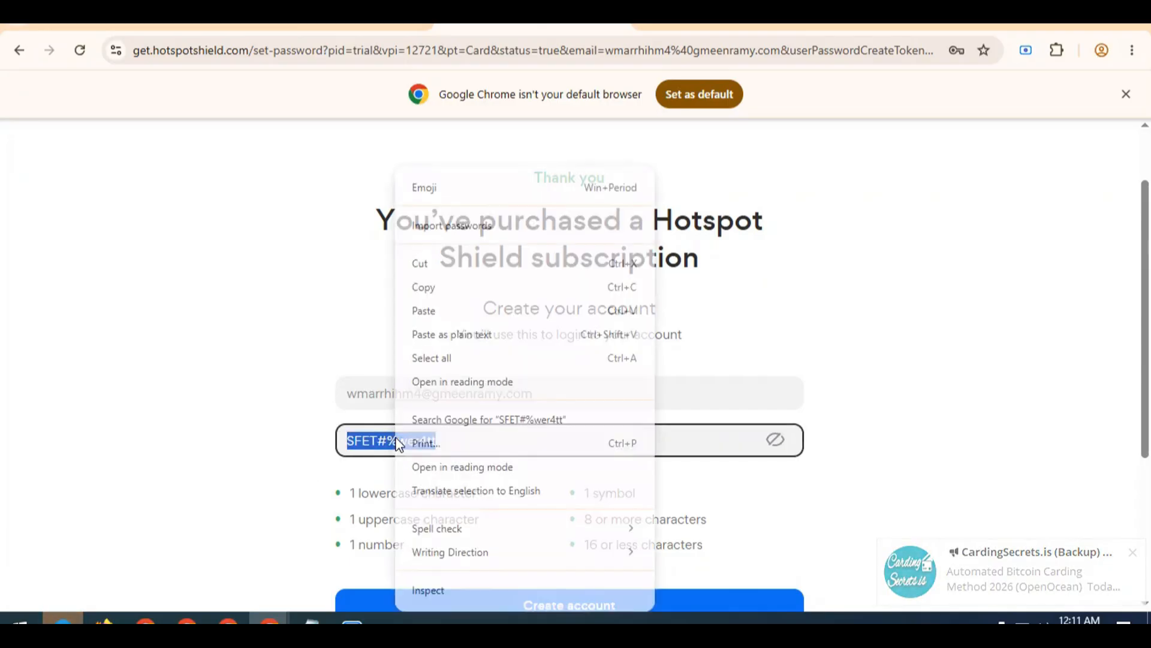
click(442, 290)
scroll(577, 471, down, 3)
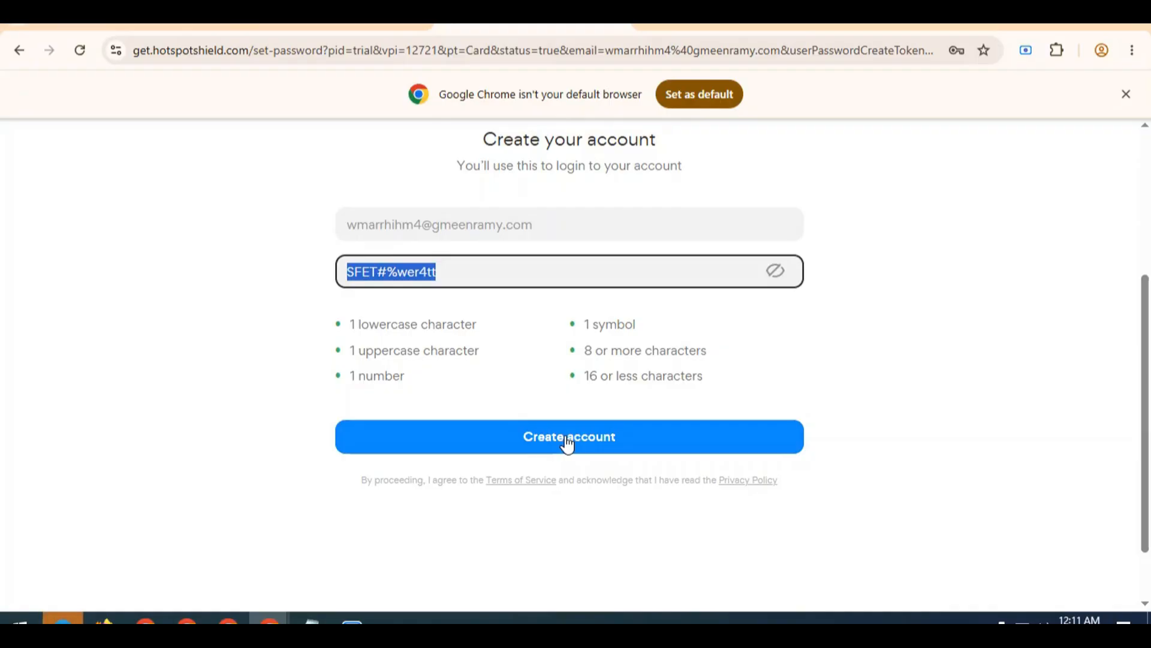
Step: Create the account, skip saving the password, and view Account info showing Premium until Jun 25, 2026
click(567, 444)
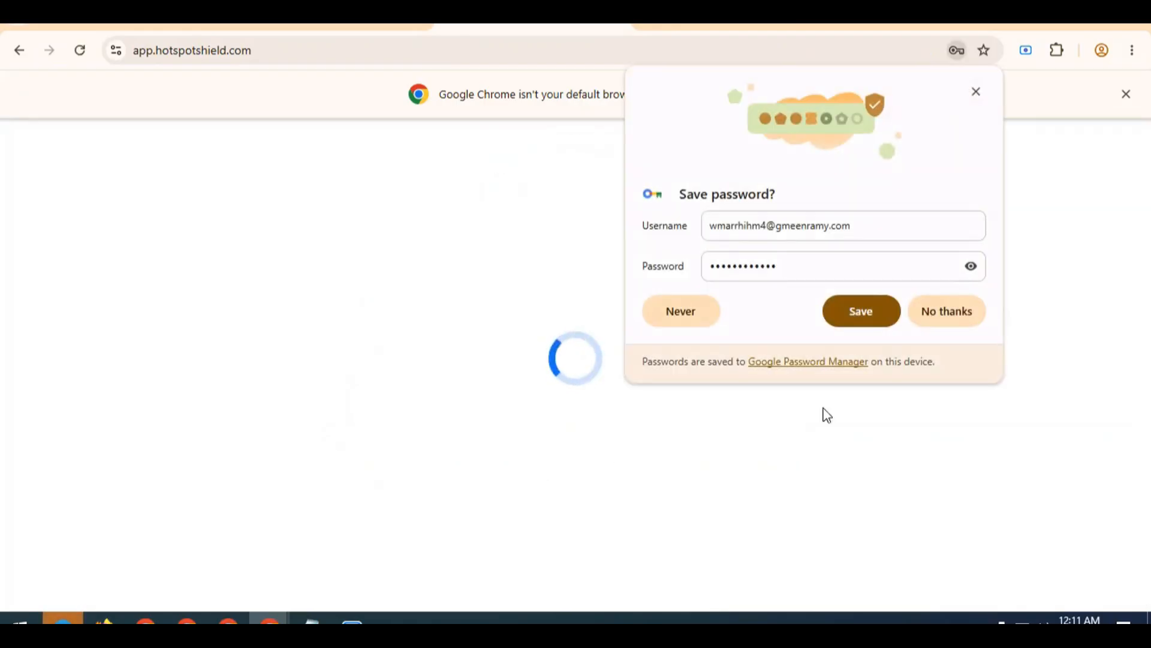
click(940, 318)
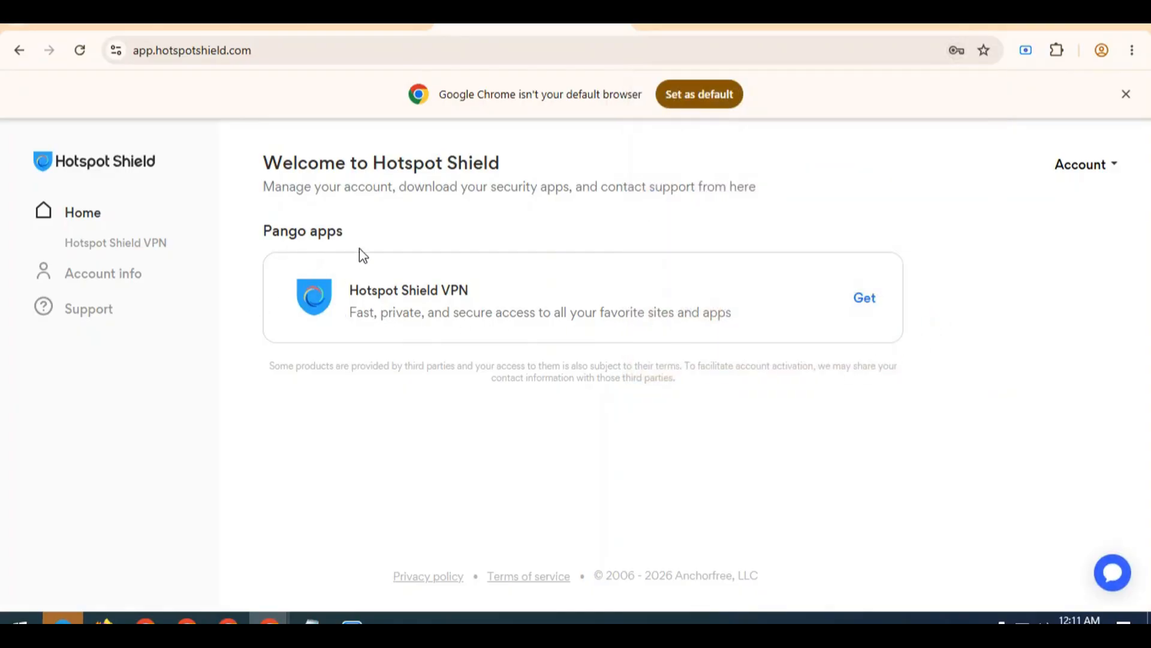
click(92, 282)
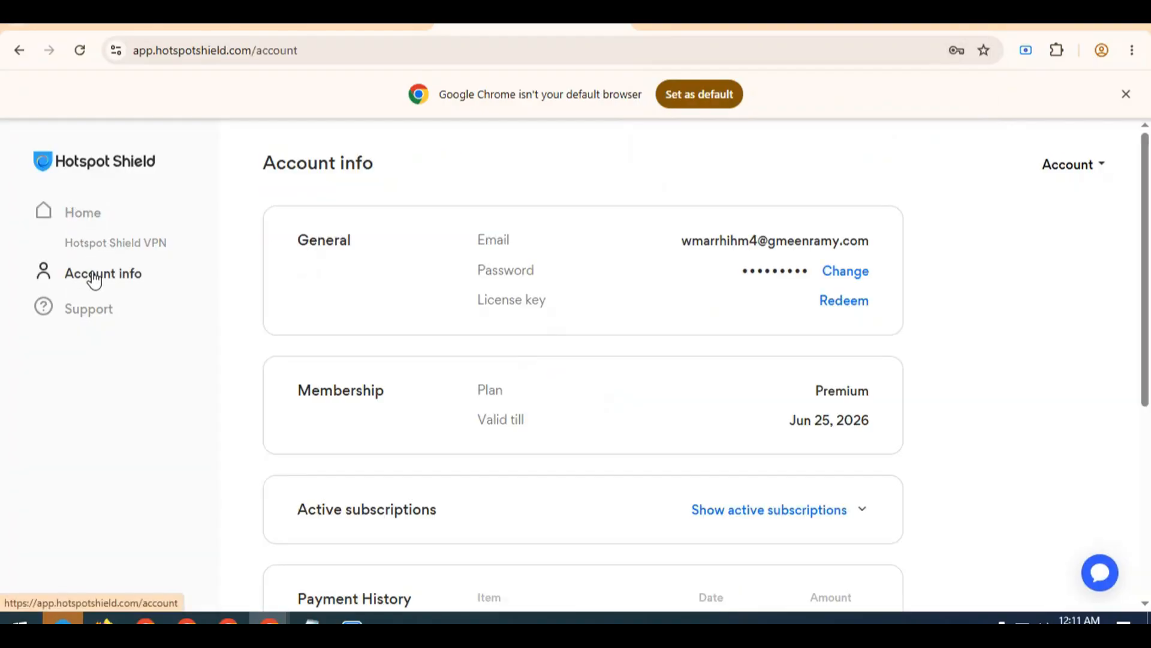